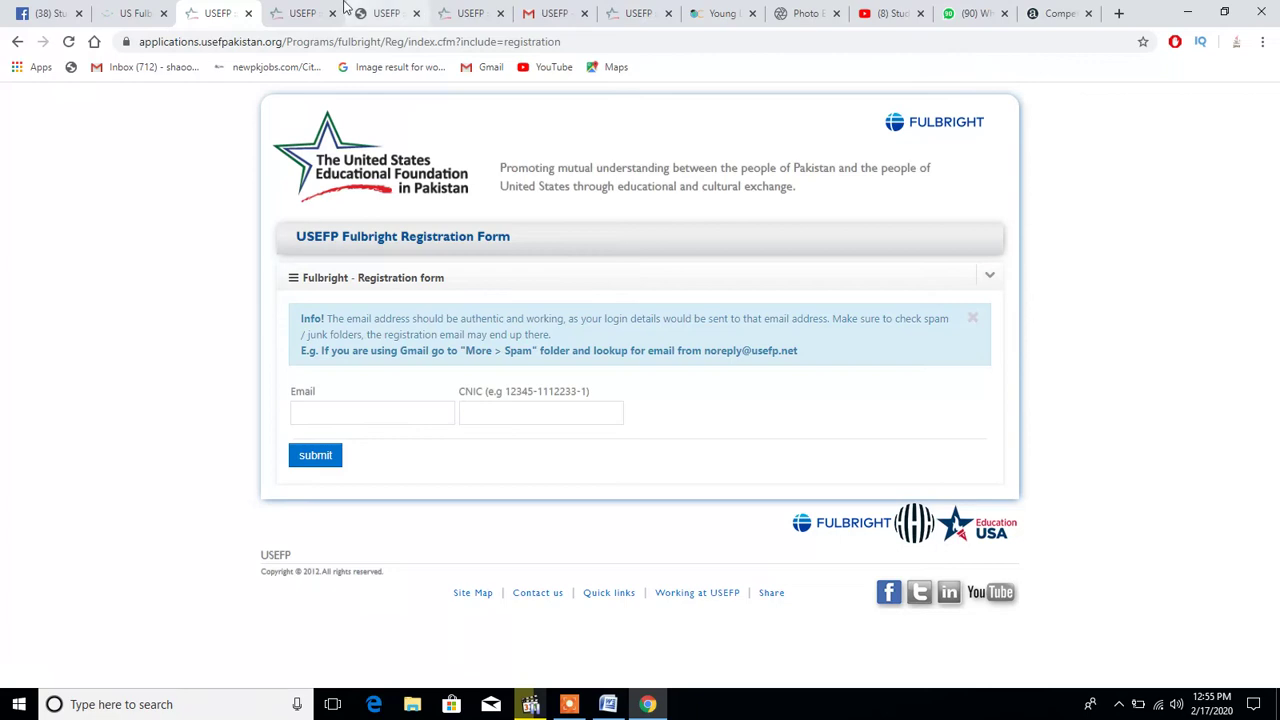
Look through the open Fulbright pages, close the registration success page and view the Fulbright Degree Program FAQs
left_click(310, 13)
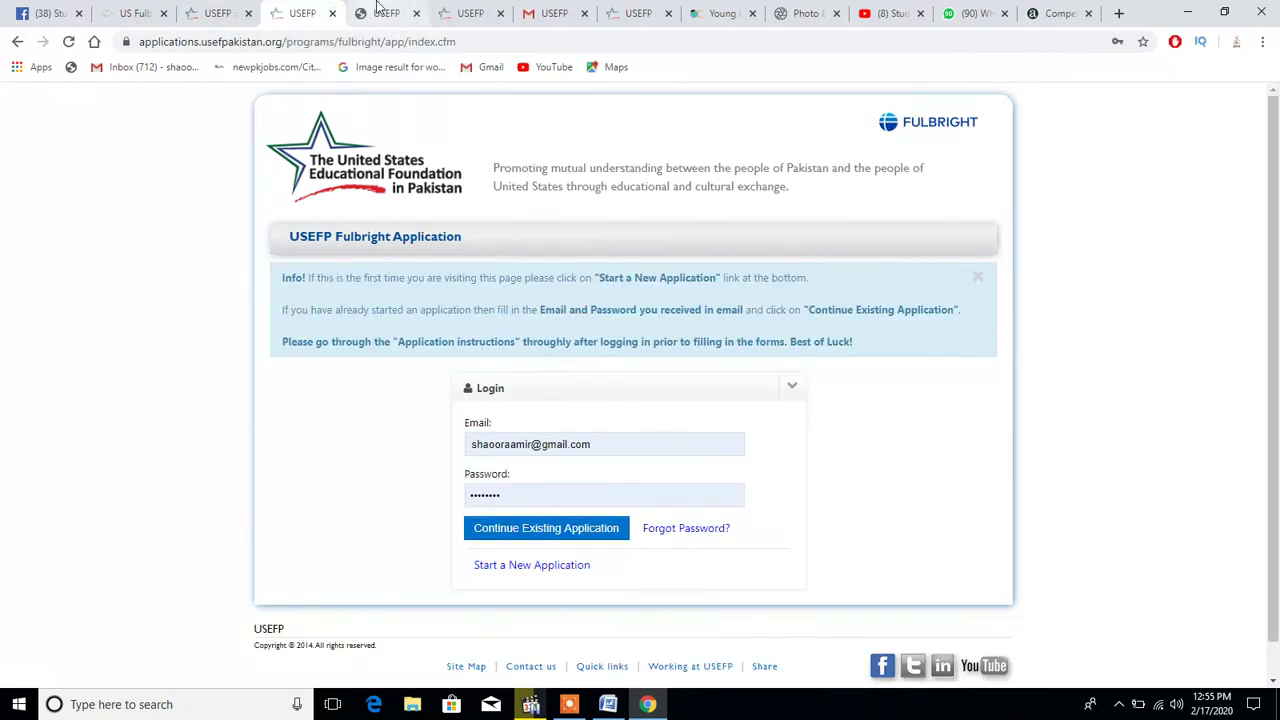
left_click(376, 13)
left_click(473, 11)
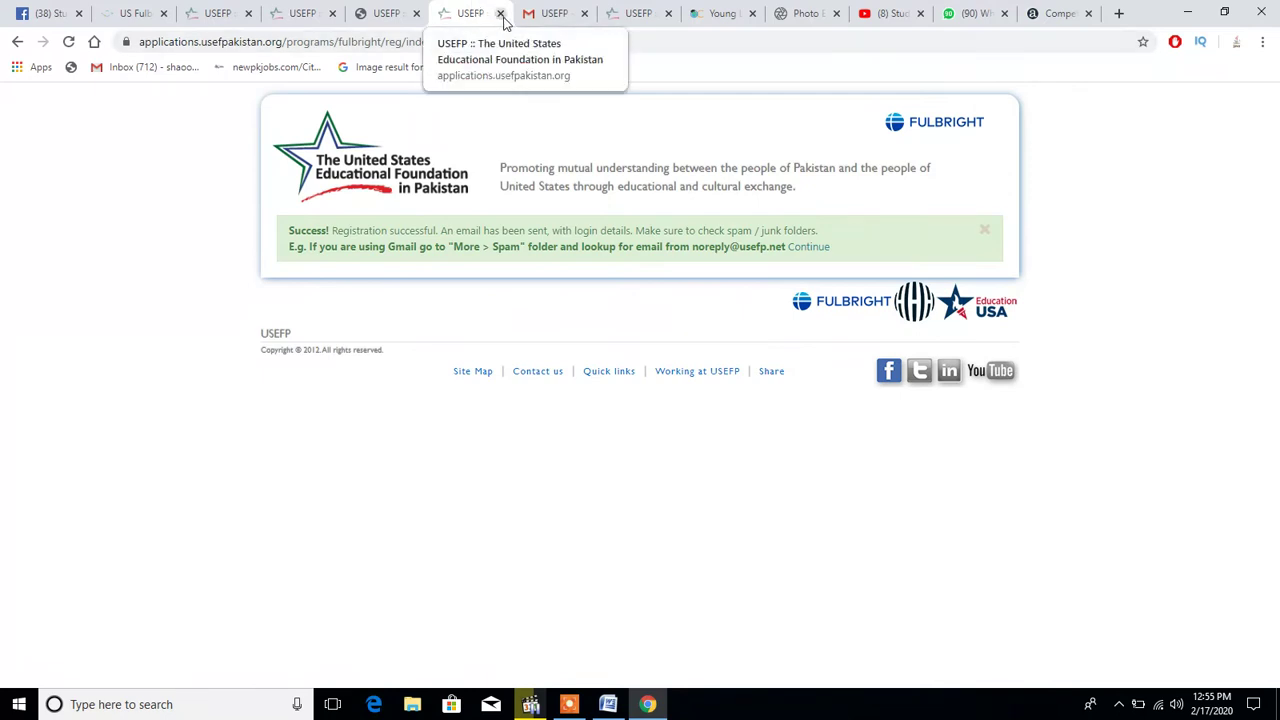
key("ctrl+w")
left_click(386, 14)
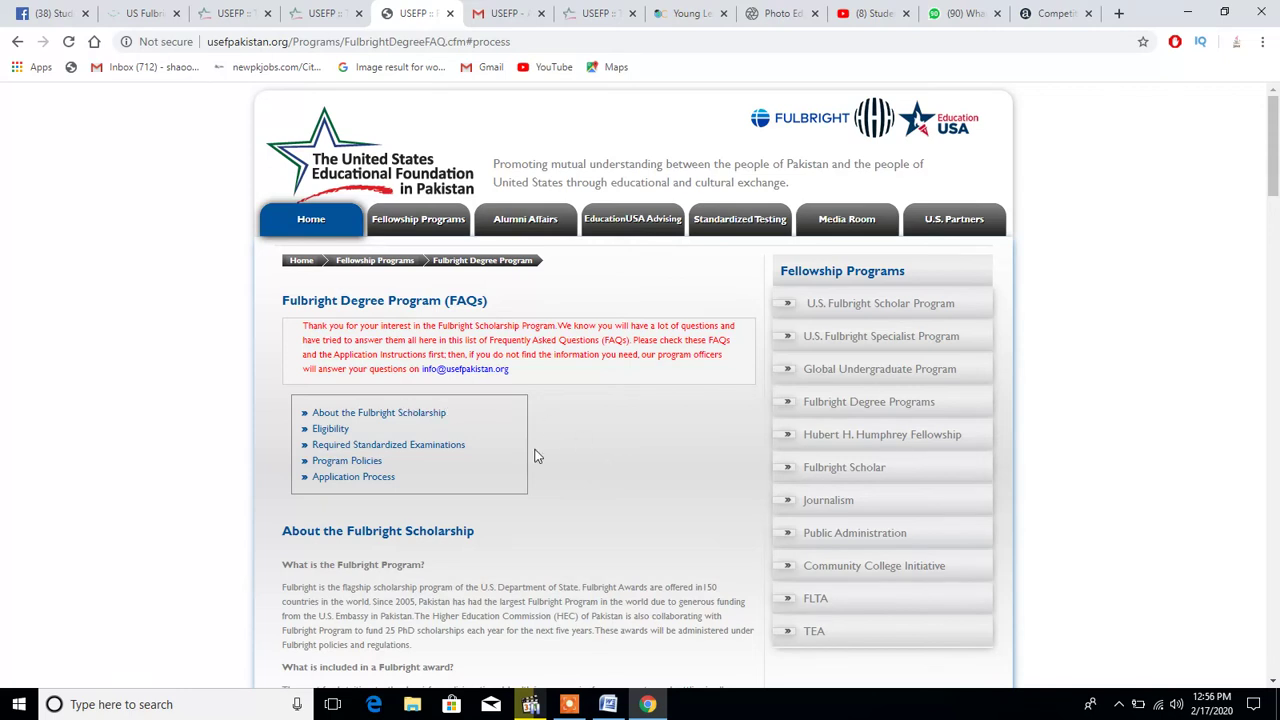
Return to the Fulbright application login page and continue the existing application to its Application Instructions
left_click(320, 16)
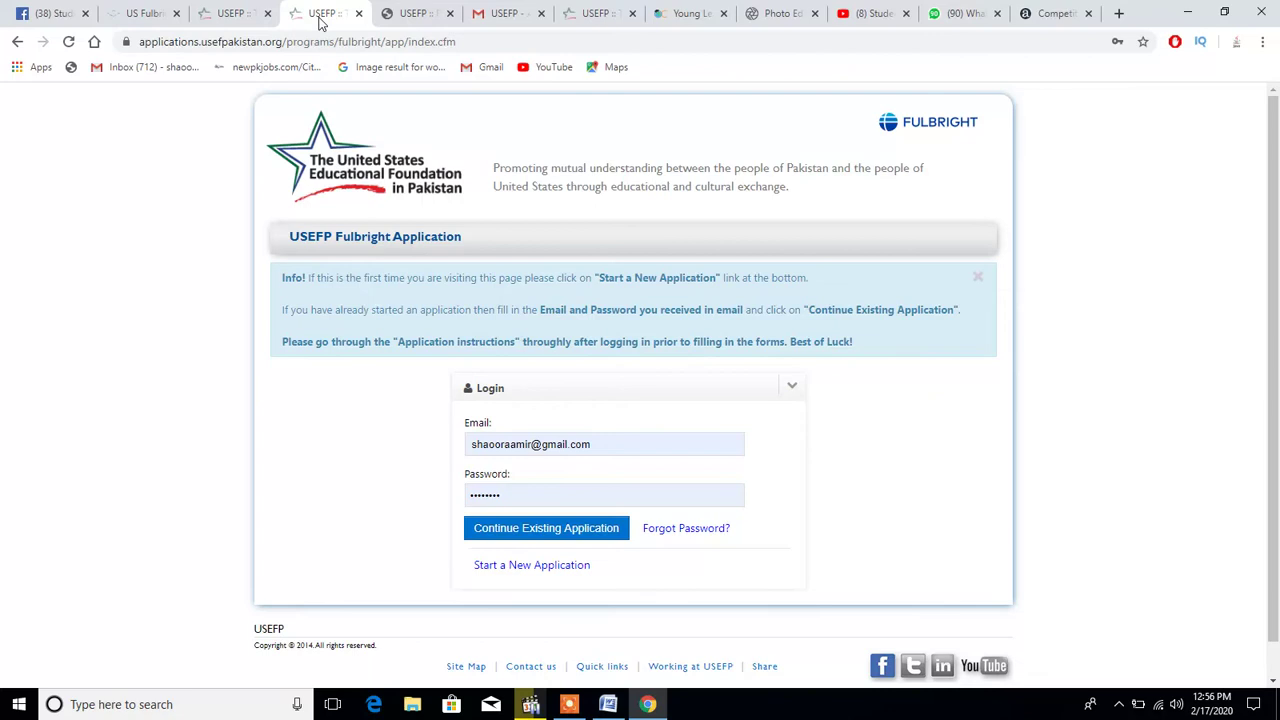
left_click(570, 530)
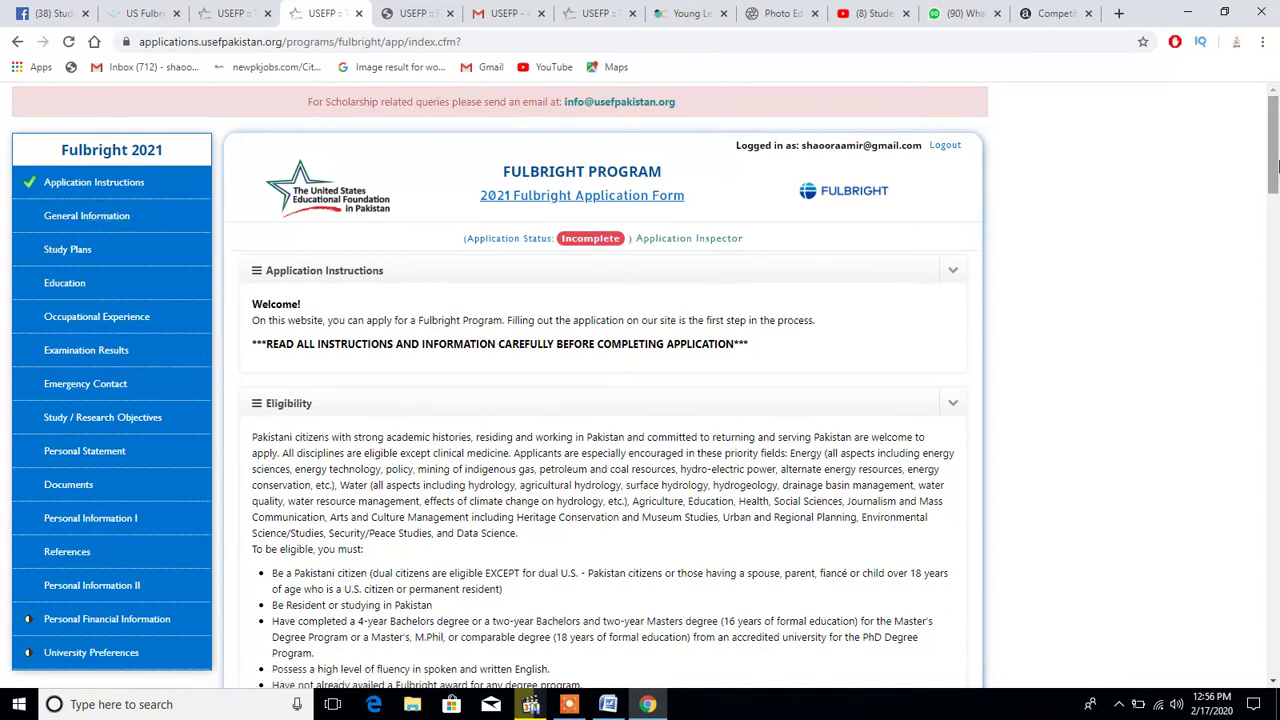
mouse_move(1277, 165)
left_mouse_down()
mouse_move(1277, 565)
mouse_move(1272, 170)
left_mouse_up()
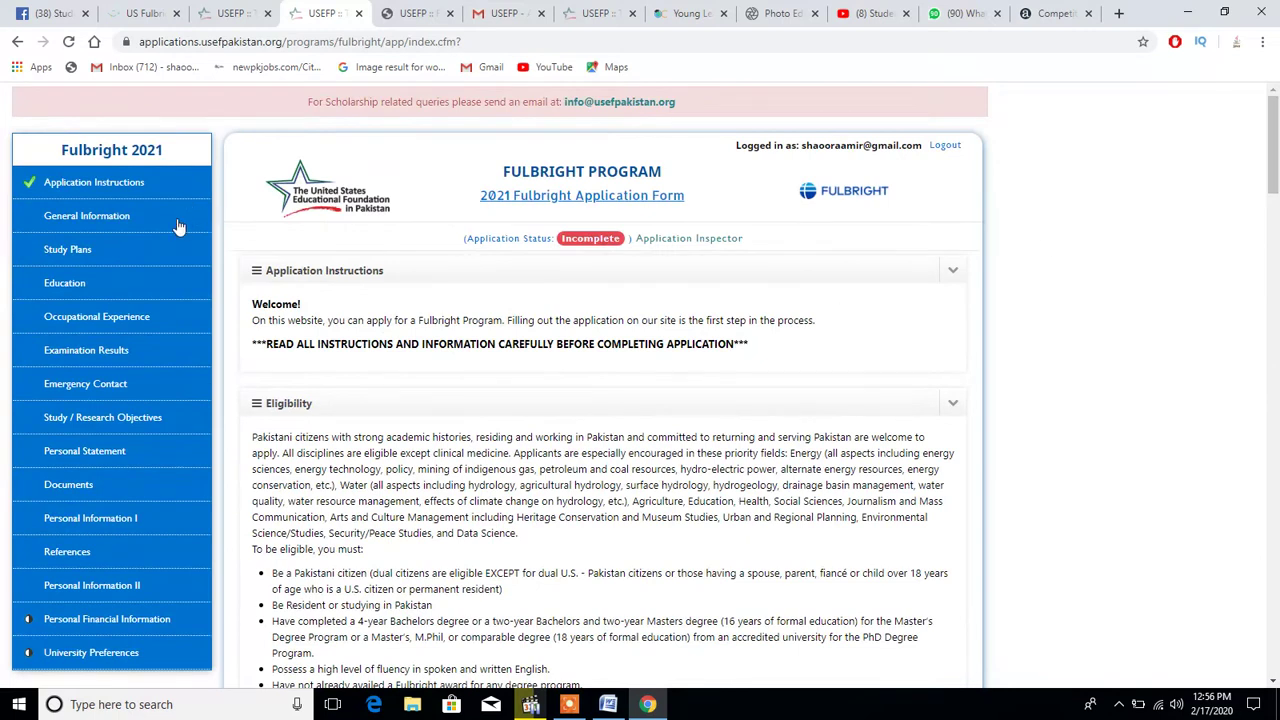
Open the General Information section and look over its name and current mailing address fields
left_click(130, 222)
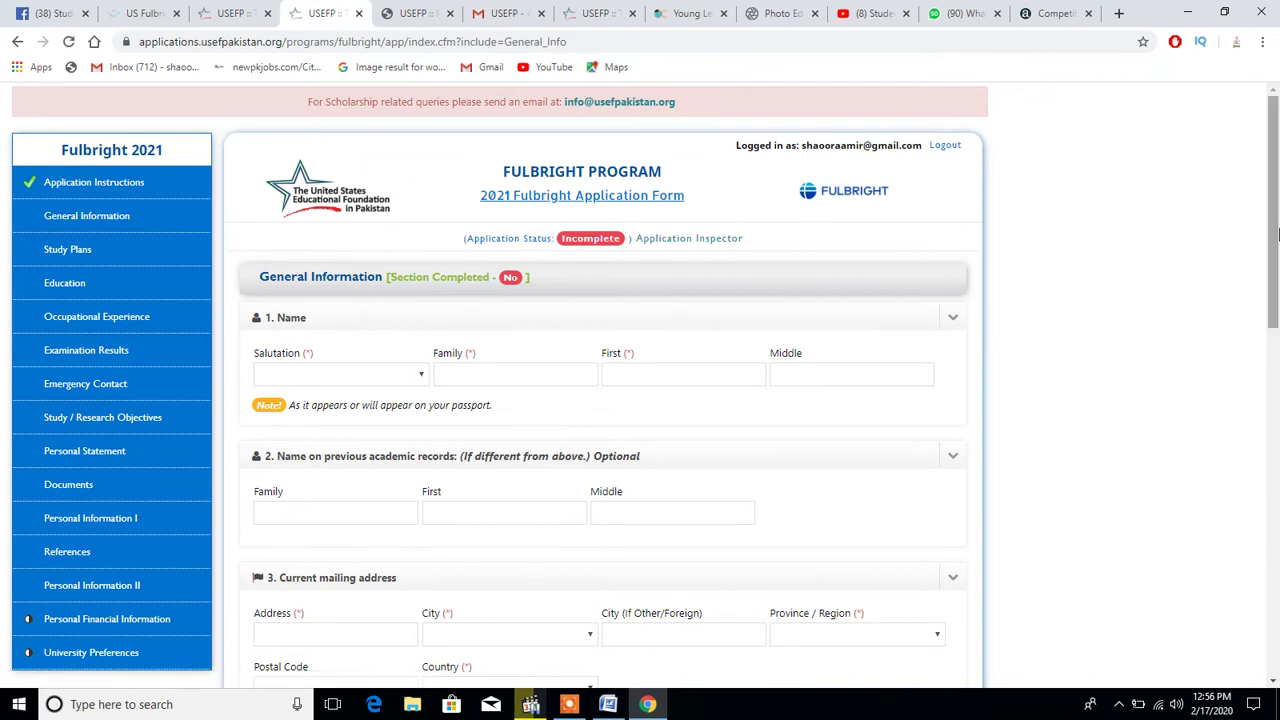
mouse_move(1277, 233)
left_mouse_down()
mouse_move(1278, 529)
mouse_move(1278, 215)
left_mouse_up()
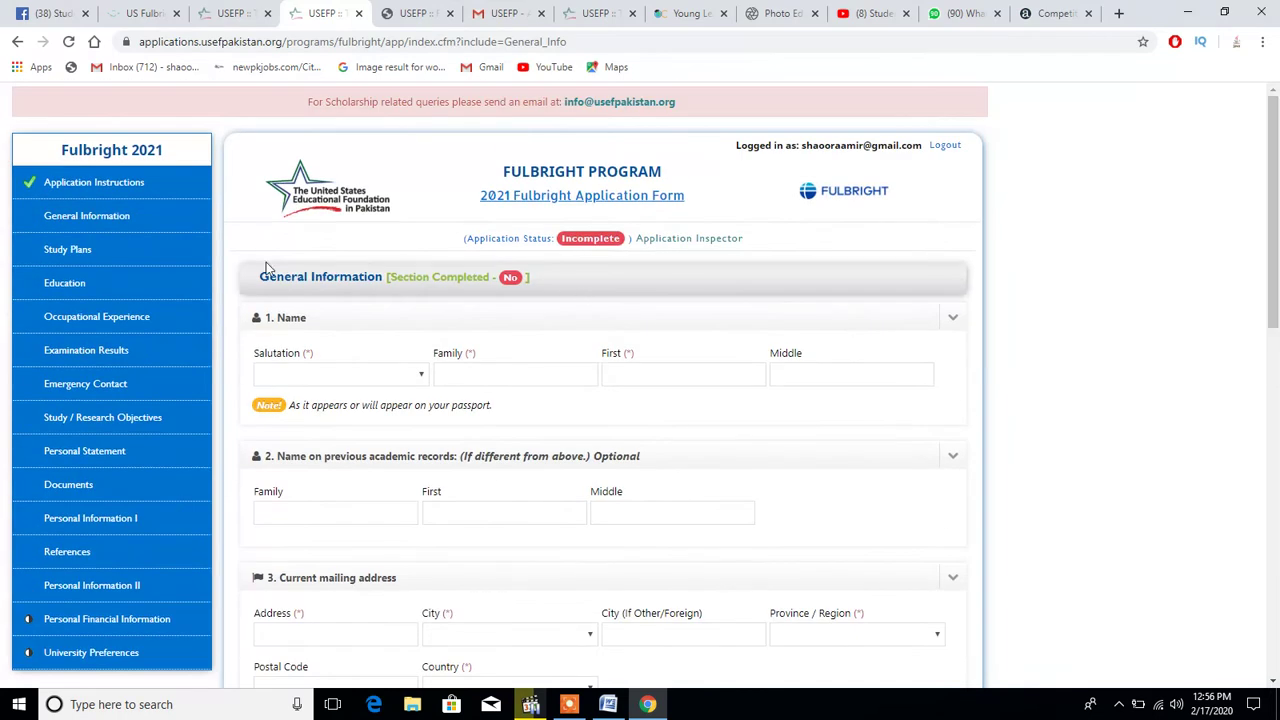
Open the Study Plans section and check the available Degree Objective options without choosing one
left_click(108, 252)
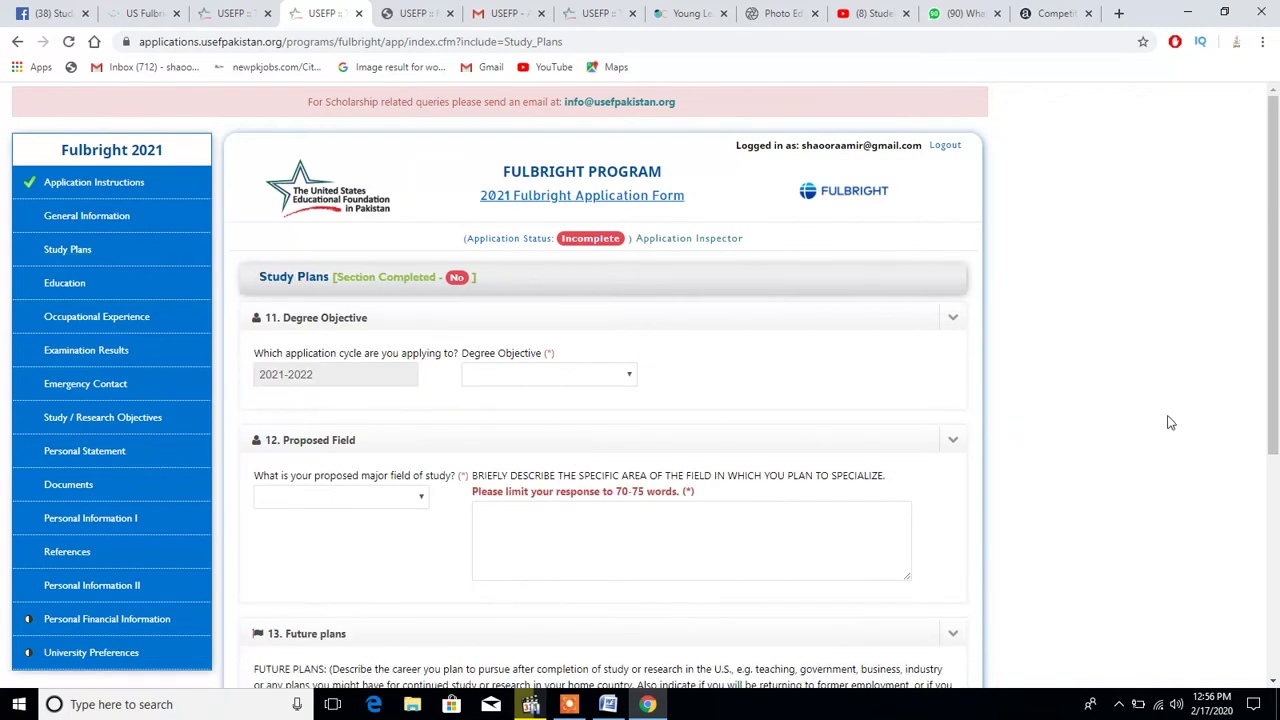
left_click(629, 378)
left_click(629, 382)
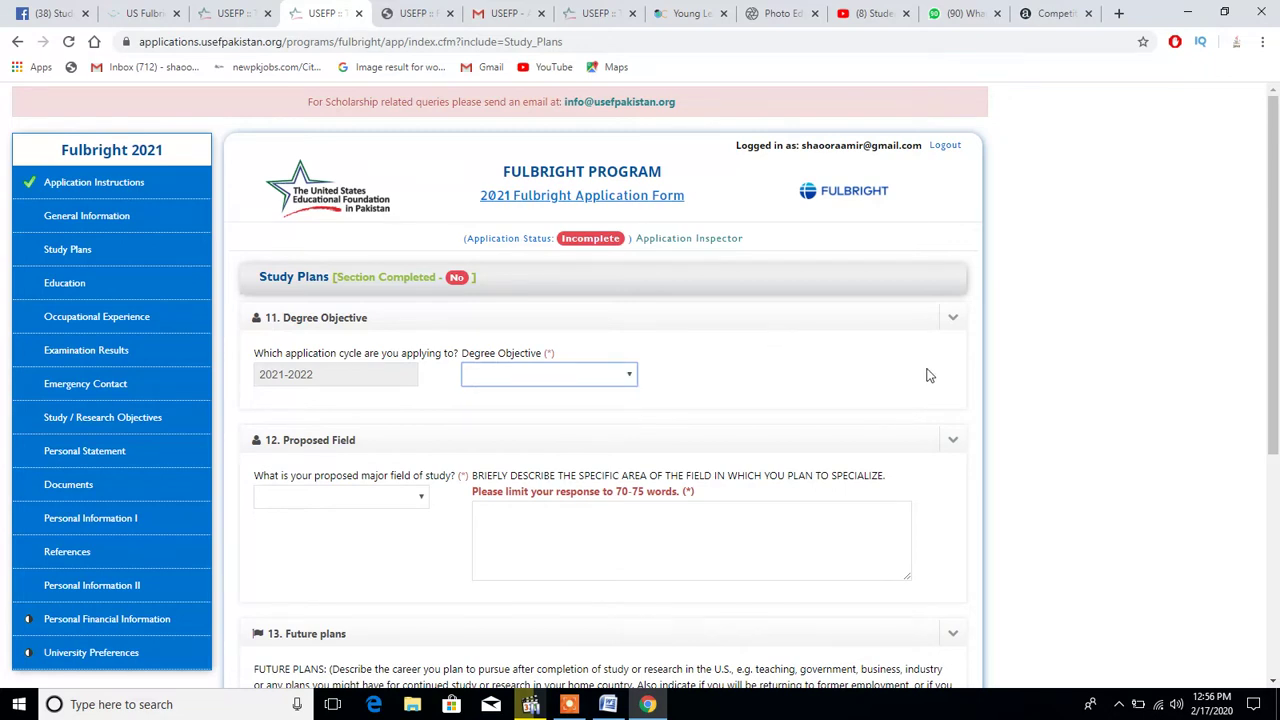
Set the proposed major field of study to Agriculture - Botany
left_click_drag(1278, 238, 1278, 330)
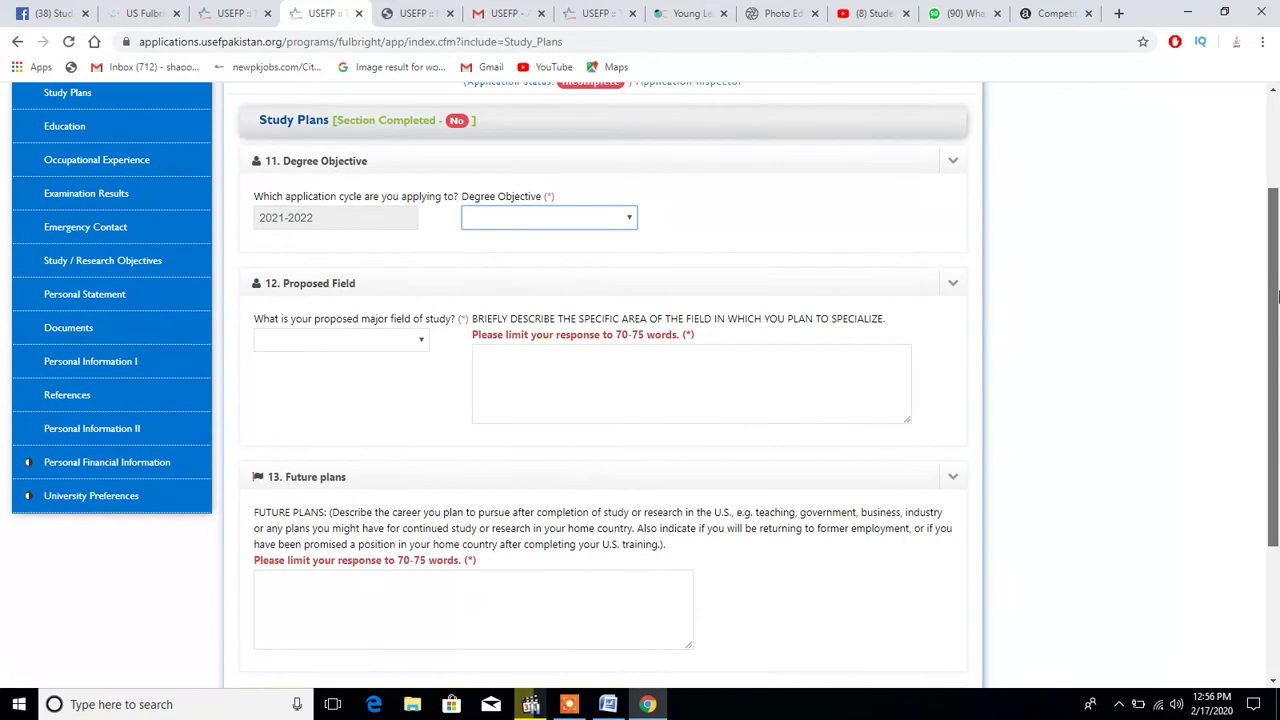
left_click(414, 358)
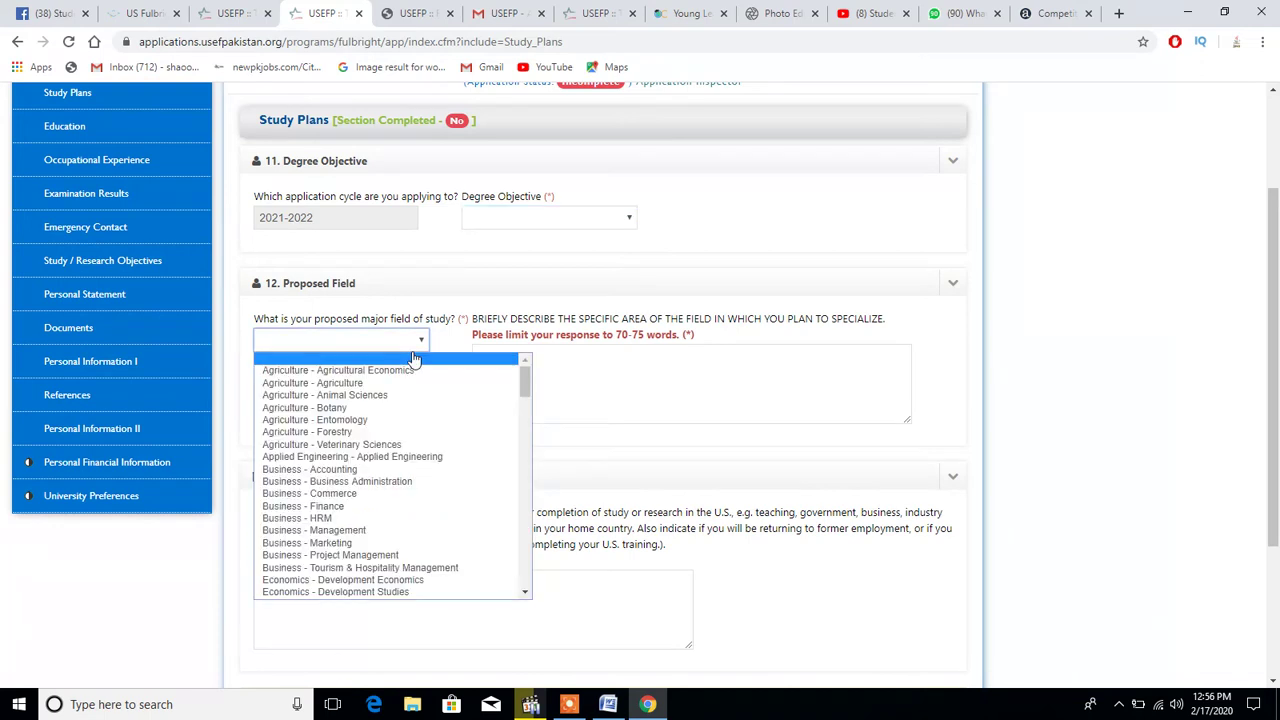
left_click(401, 419)
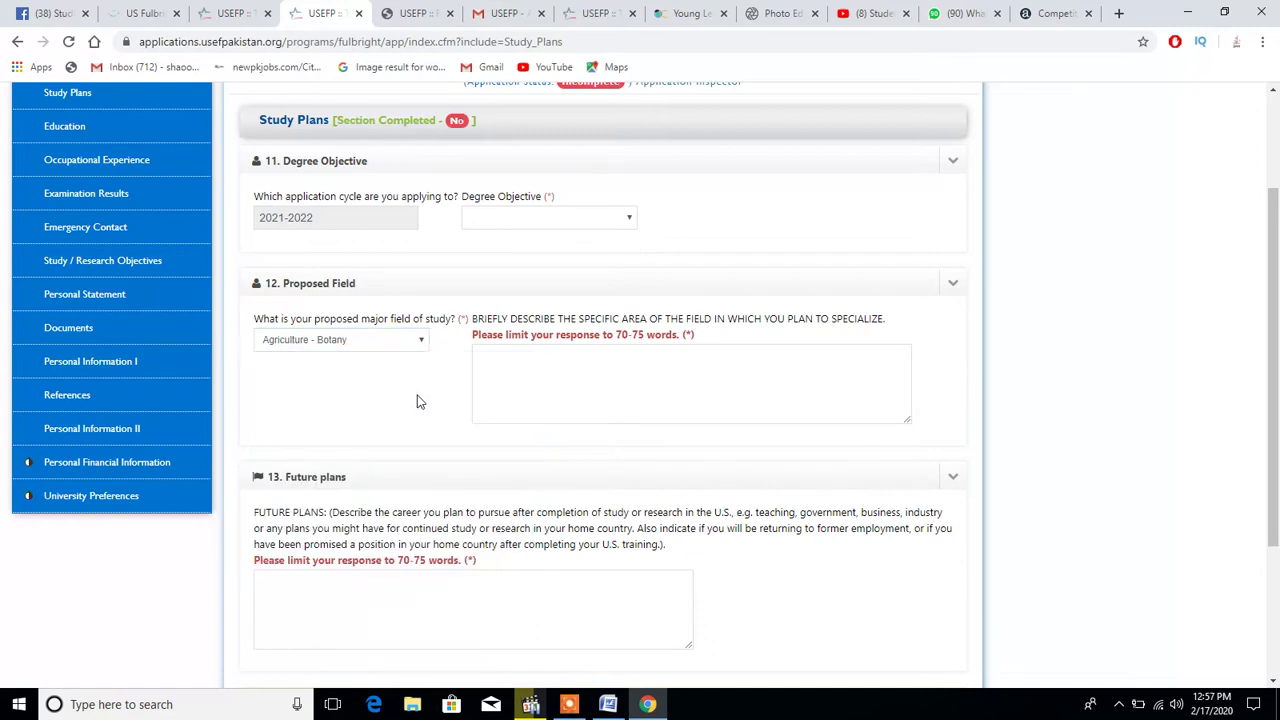
Review the Study Plans answer boxes for the area of specialization and Future plans, leaving both empty
left_click(556, 397)
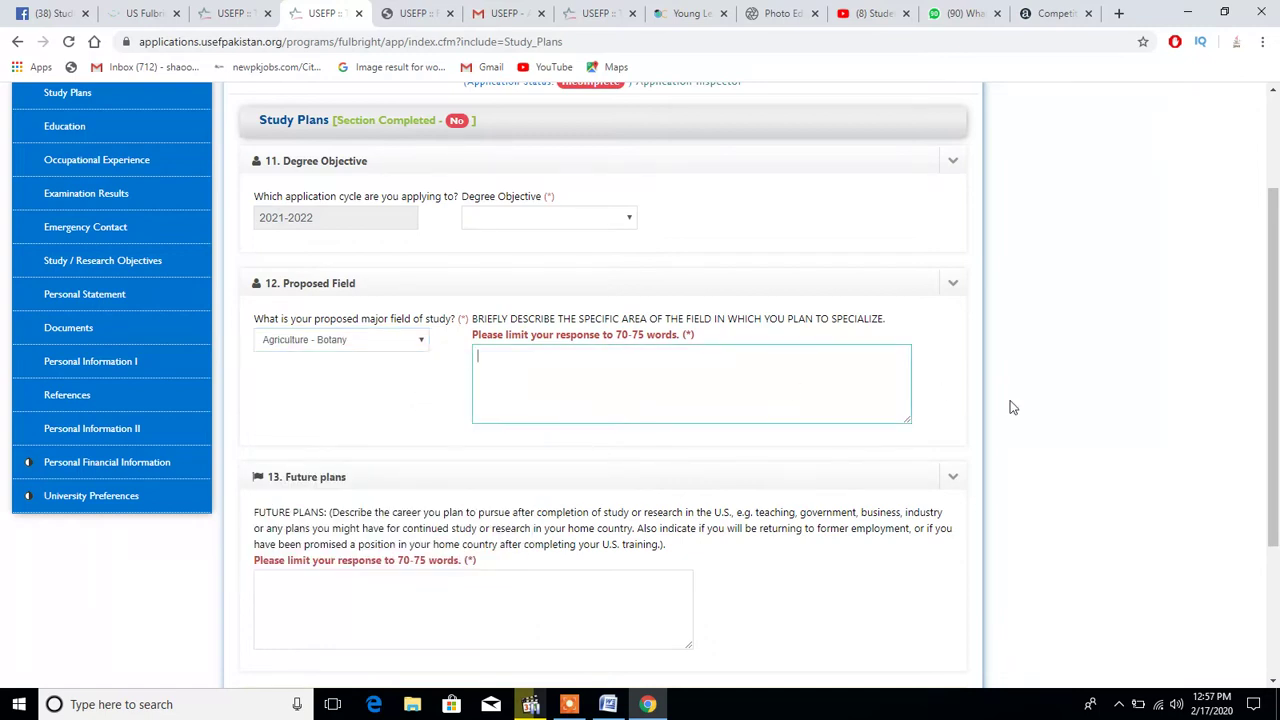
left_click_drag(1277, 310, 1277, 436)
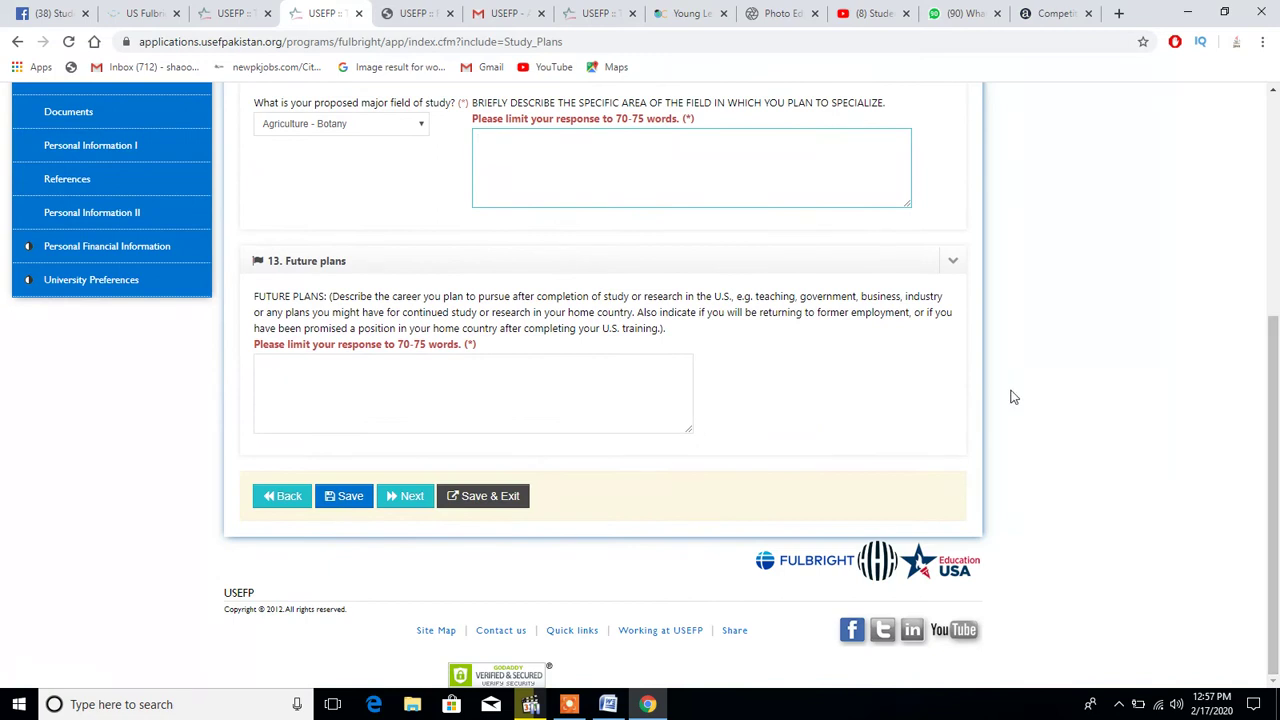
left_click(505, 385)
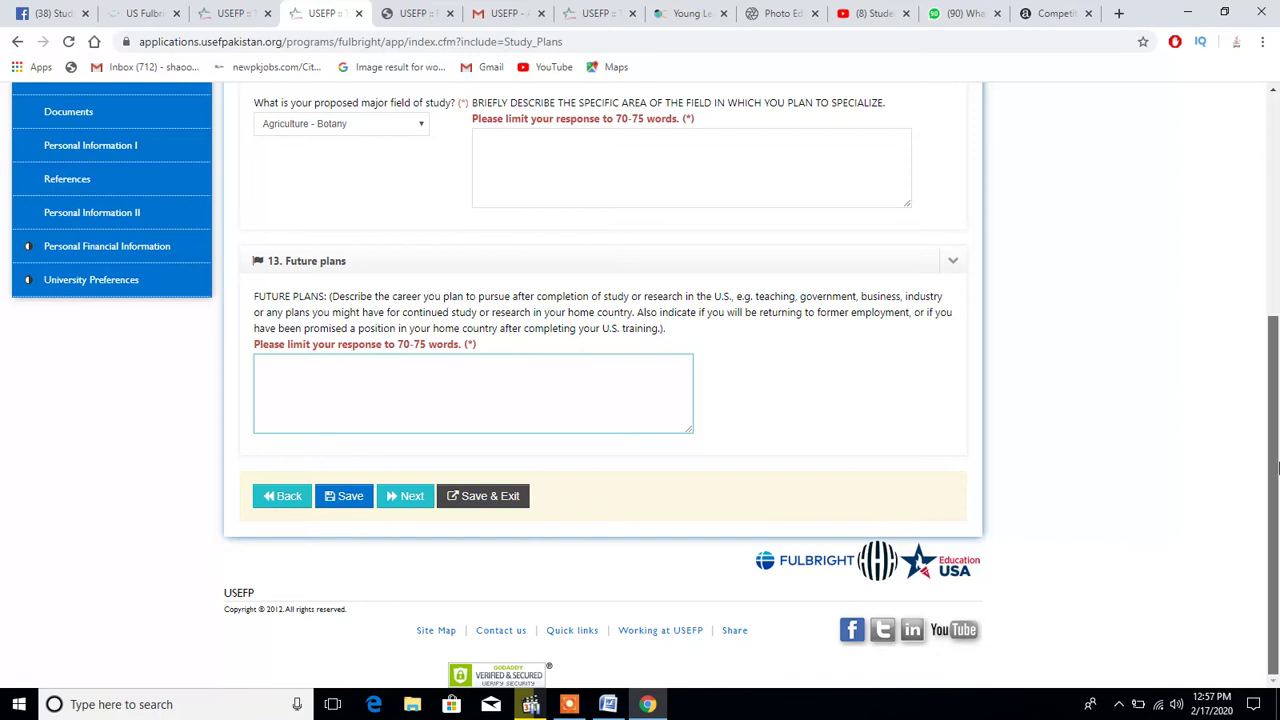
left_click_drag(1273, 495, 1273, 275)
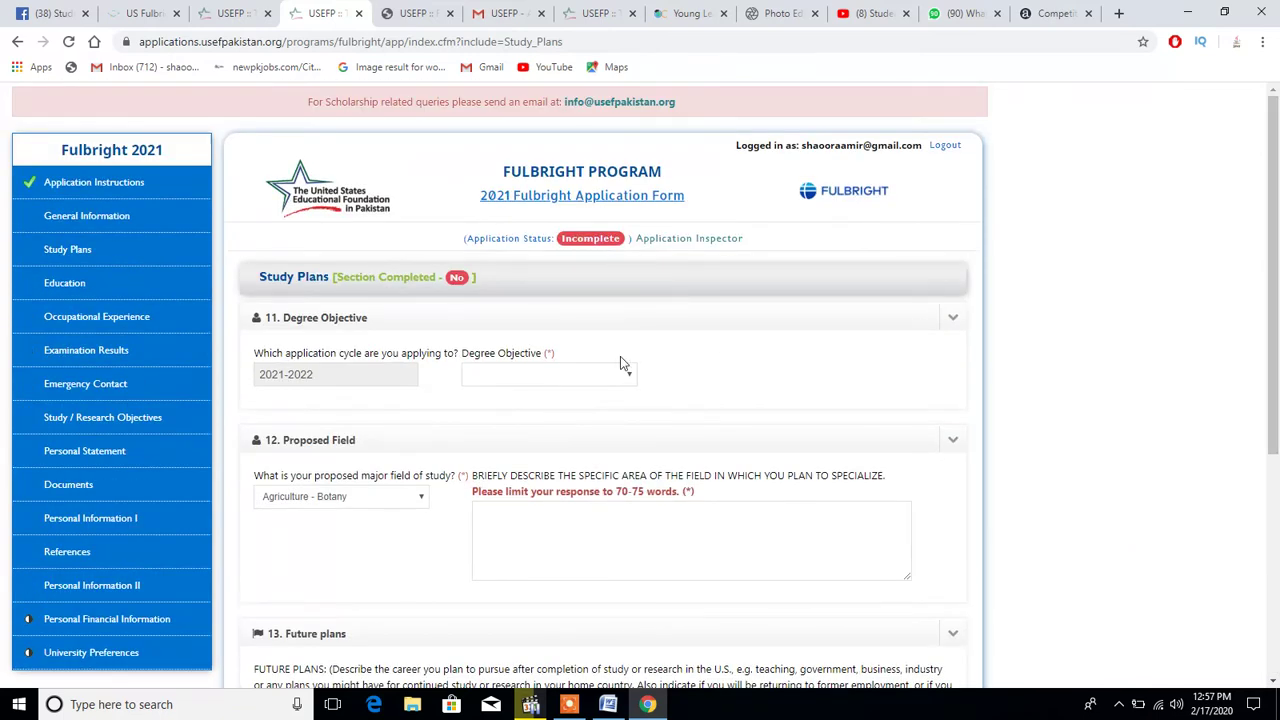
Open the Education section and review its entries for institutions, scholarships, academic honors and publications
left_click(66, 290)
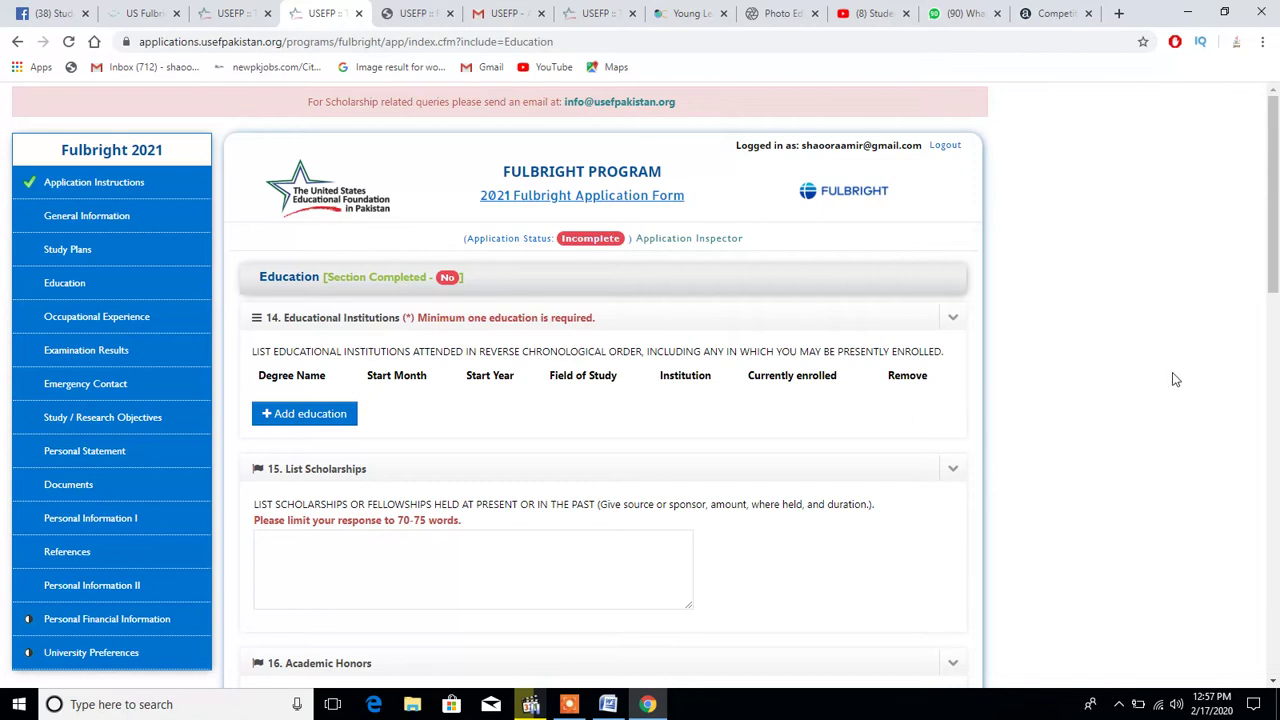
left_click_drag(1277, 245, 1277, 343)
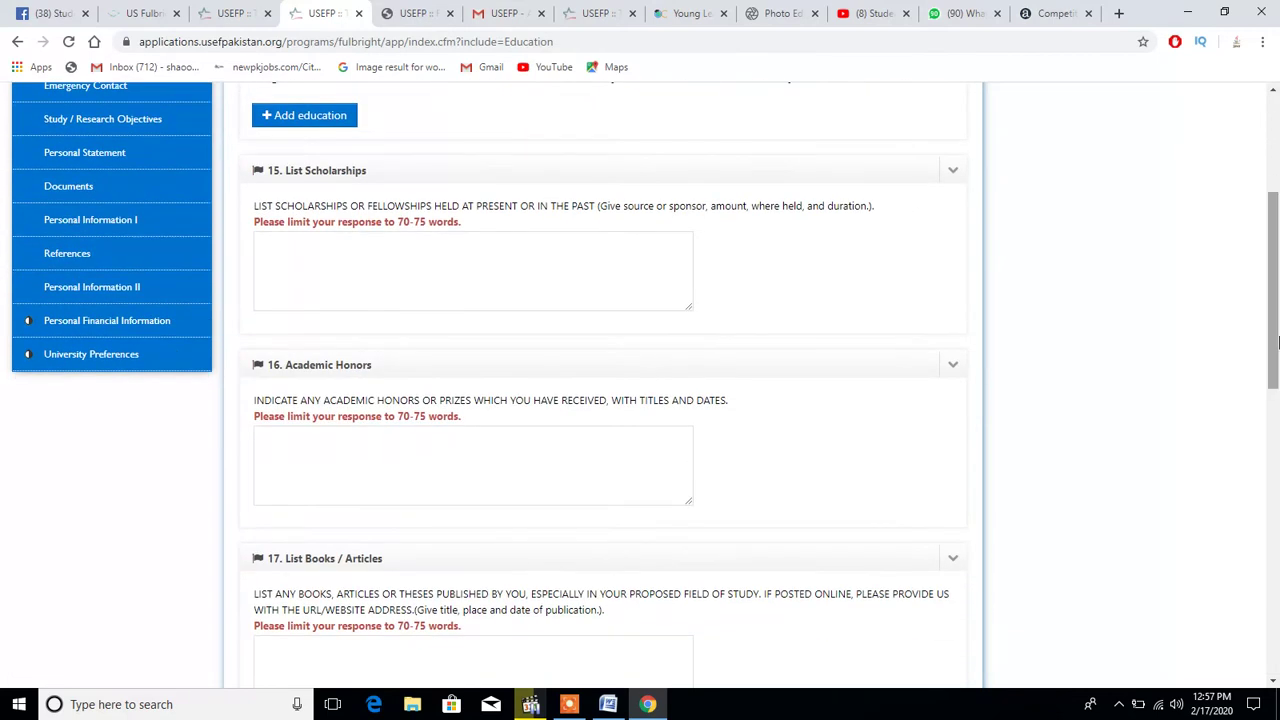
left_click_drag(1277, 343, 1200, 313)
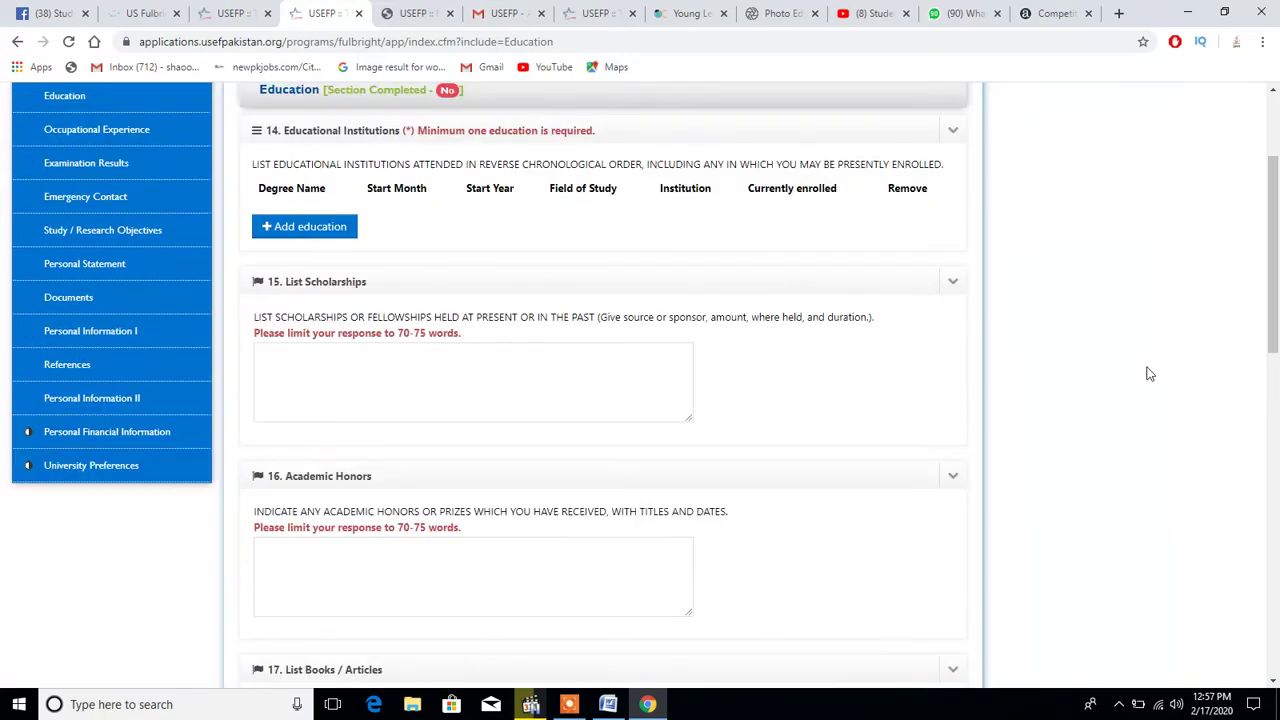
left_click_drag(1275, 254, 1275, 204)
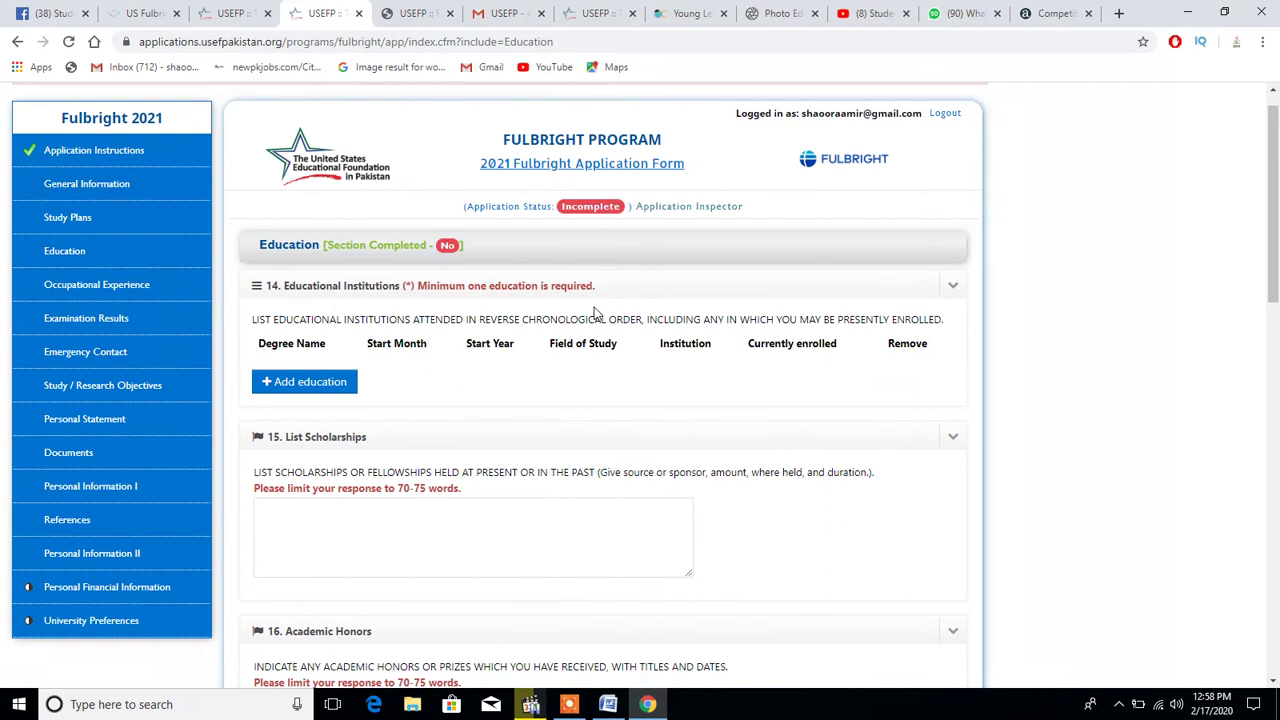
Open the Occupational Experience section and check the current position options without choosing one, plus the work experience entries
left_click(92, 286)
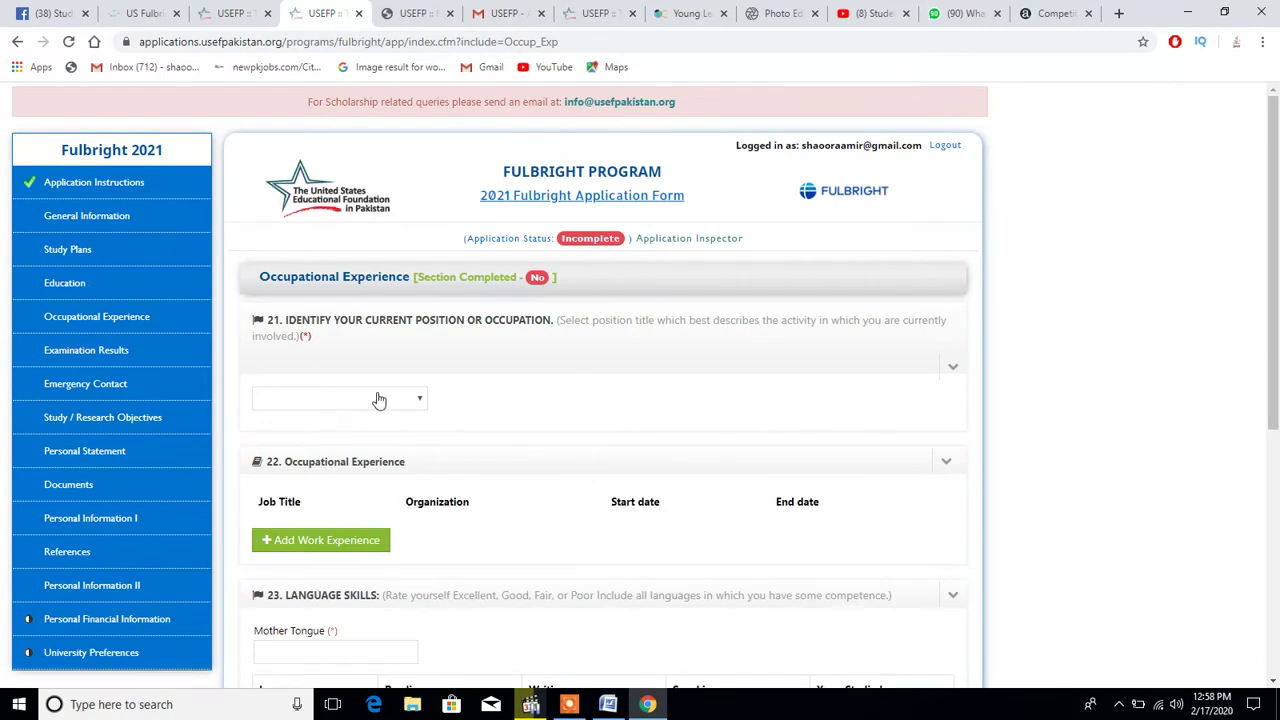
left_click(415, 401)
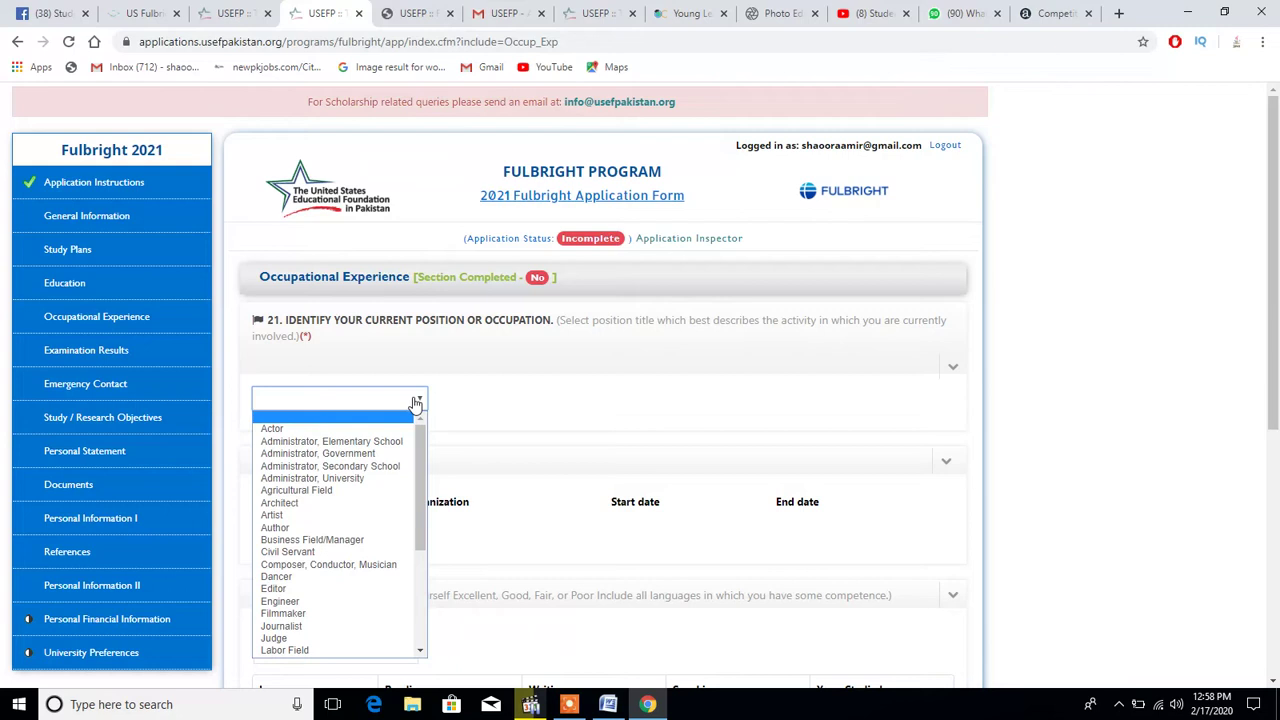
left_click(509, 406)
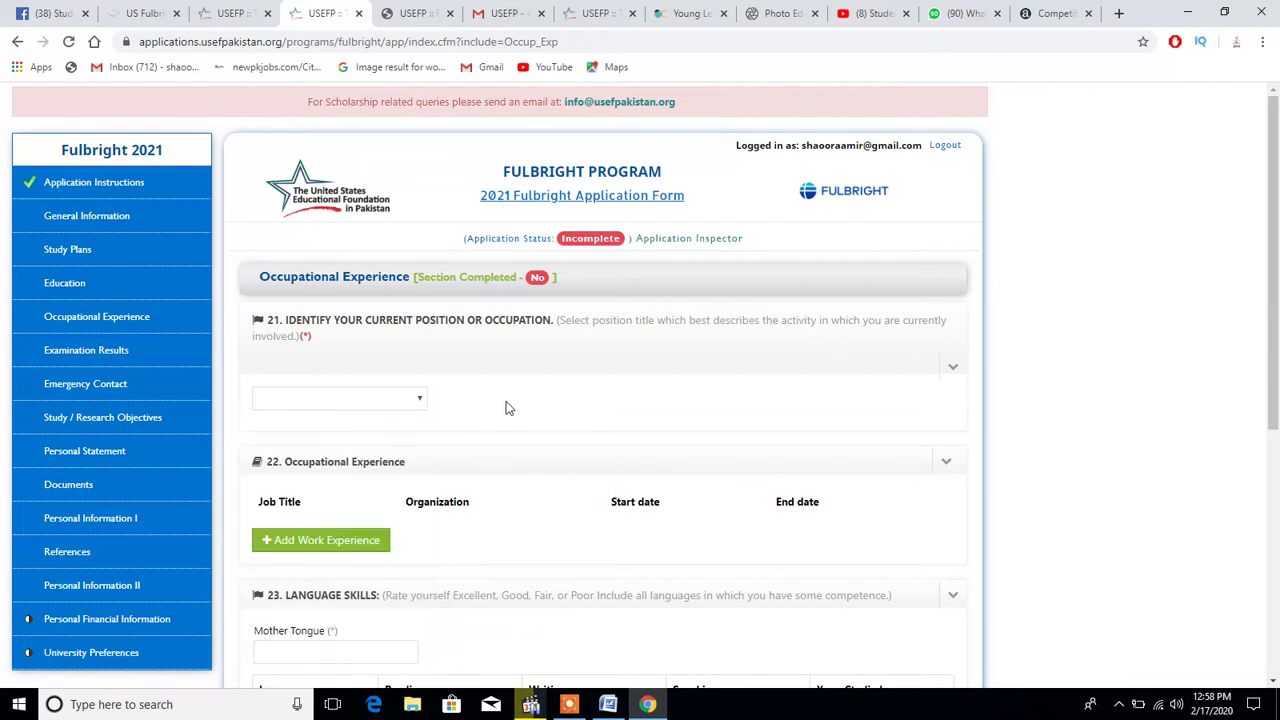
left_click_drag(1278, 199, 1278, 371)
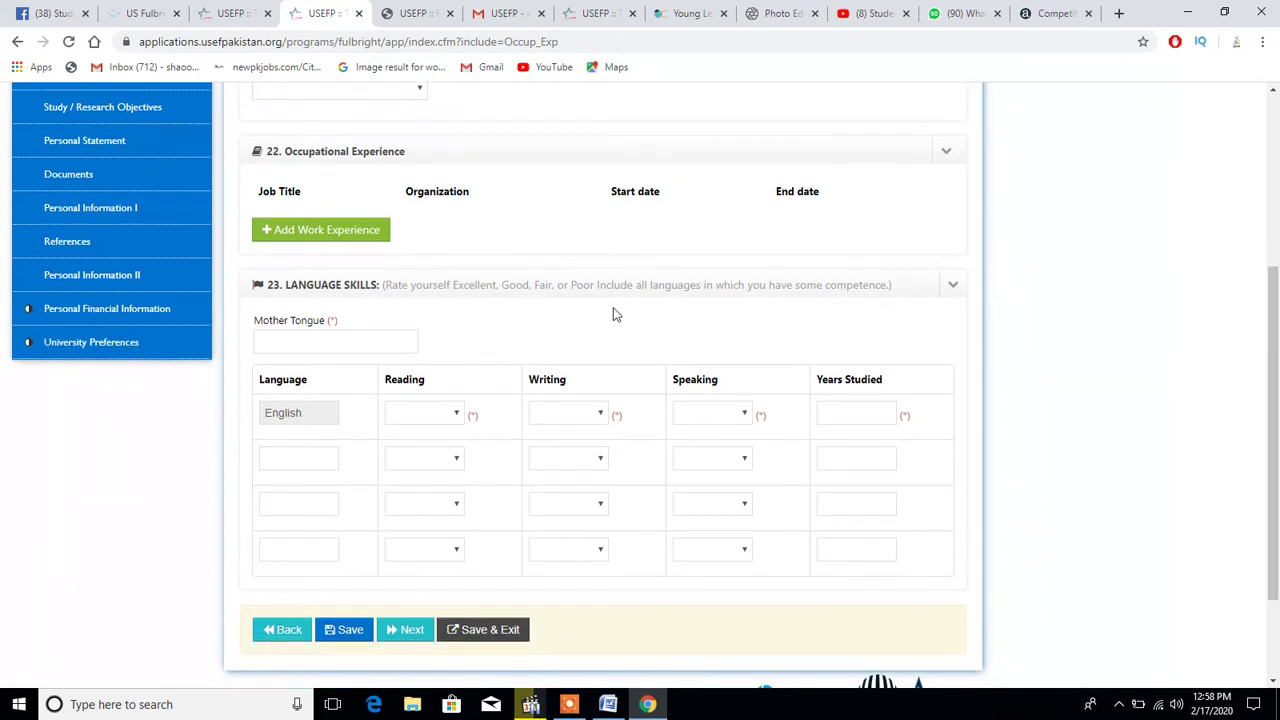
Check the rating options for English reading in the Language Skills table without choosing one
left_click(453, 420)
left_click(453, 420)
left_click(453, 420)
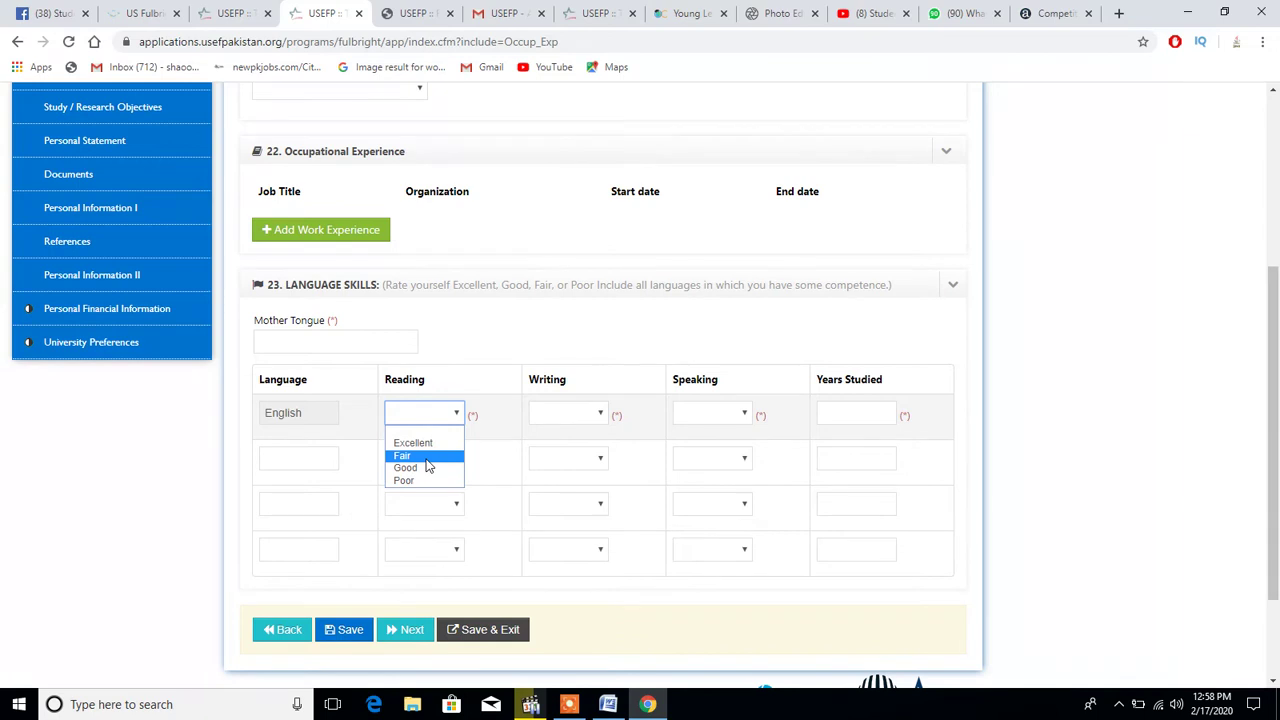
left_click(528, 350)
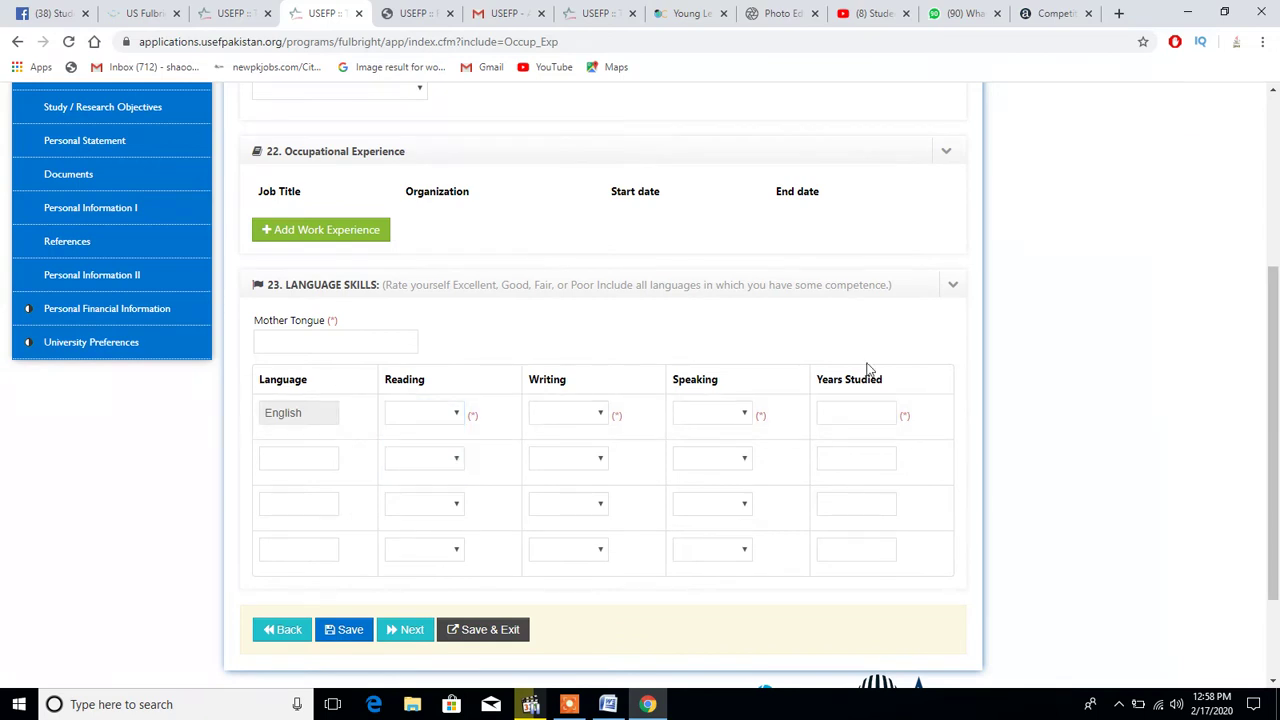
left_click_drag(1277, 438, 1277, 262)
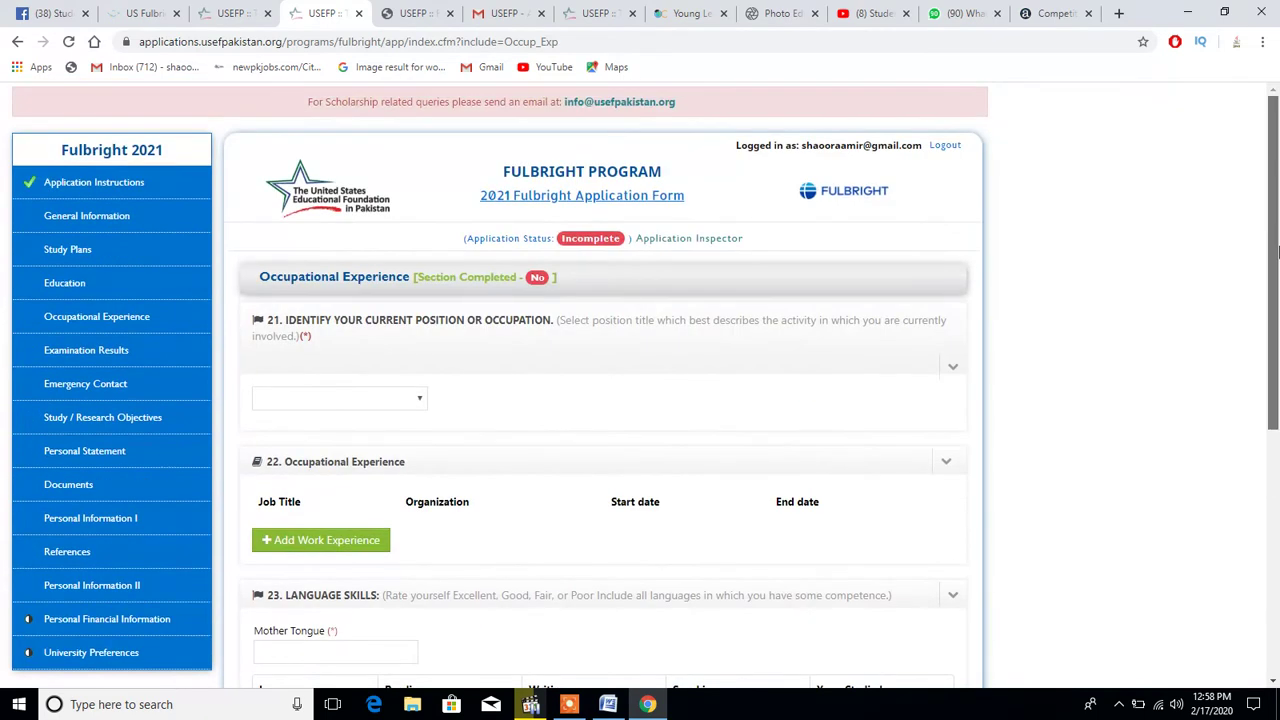
Open the Examination Results section and review the TOEFL, IELTS, GMAT and GRE score fields and the travel question
left_click(86, 352)
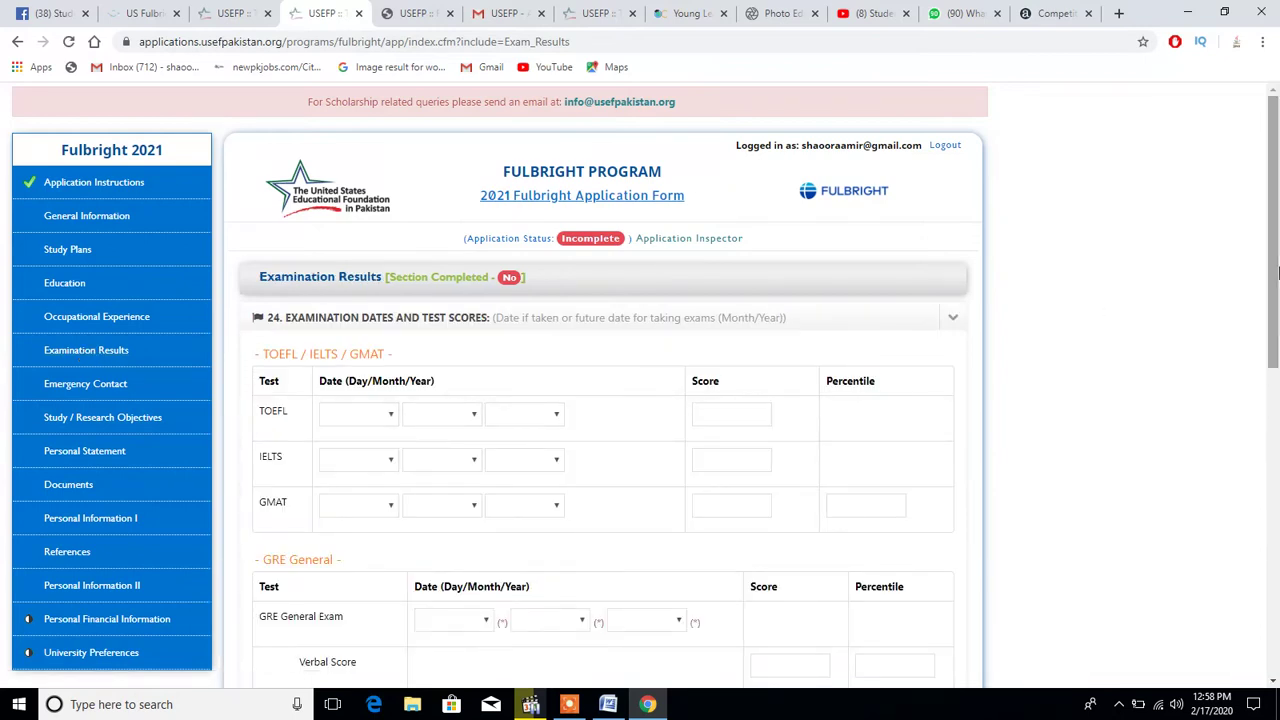
left_click_drag(1277, 275, 1277, 370)
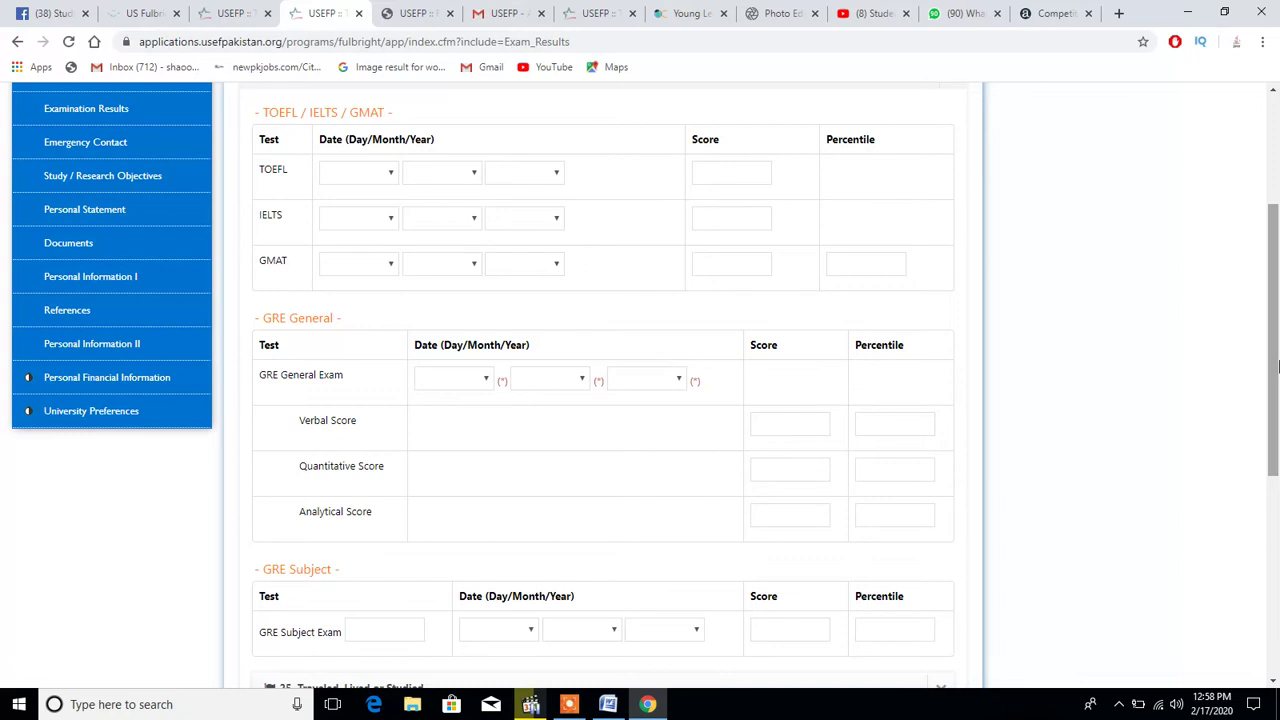
left_click_drag(1277, 368, 1277, 511)
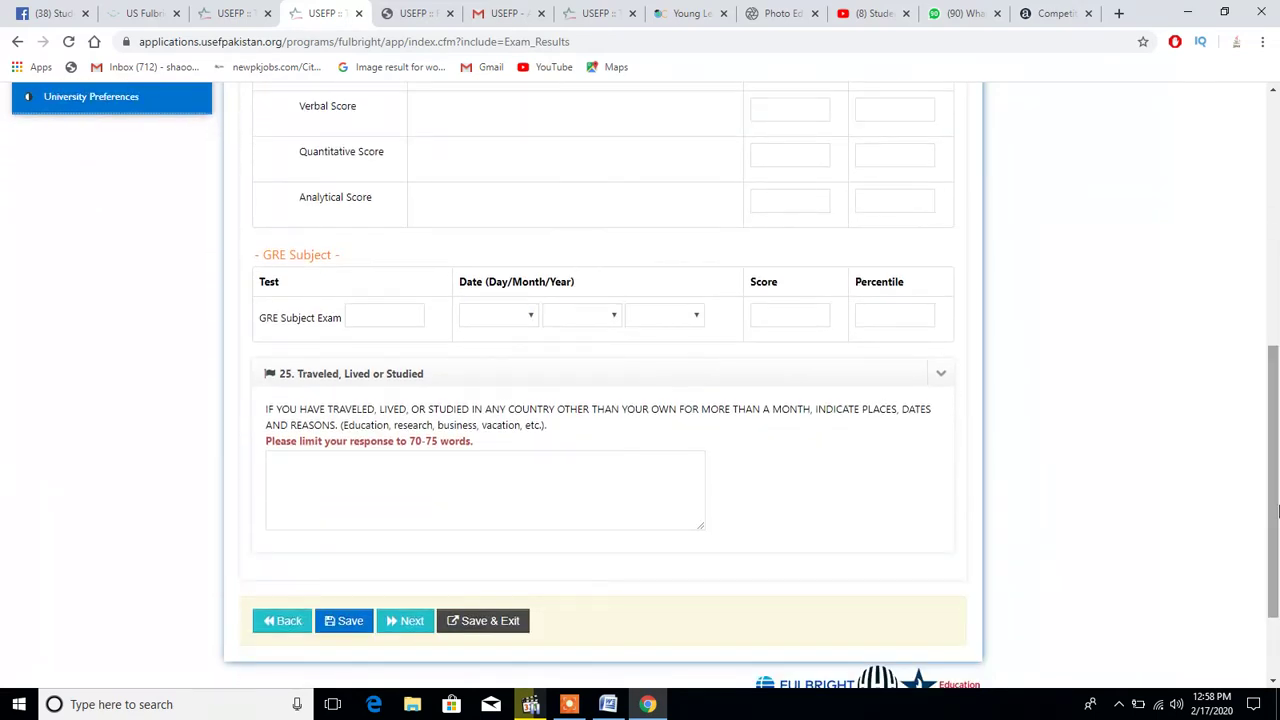
left_click_drag(1277, 511, 1277, 515)
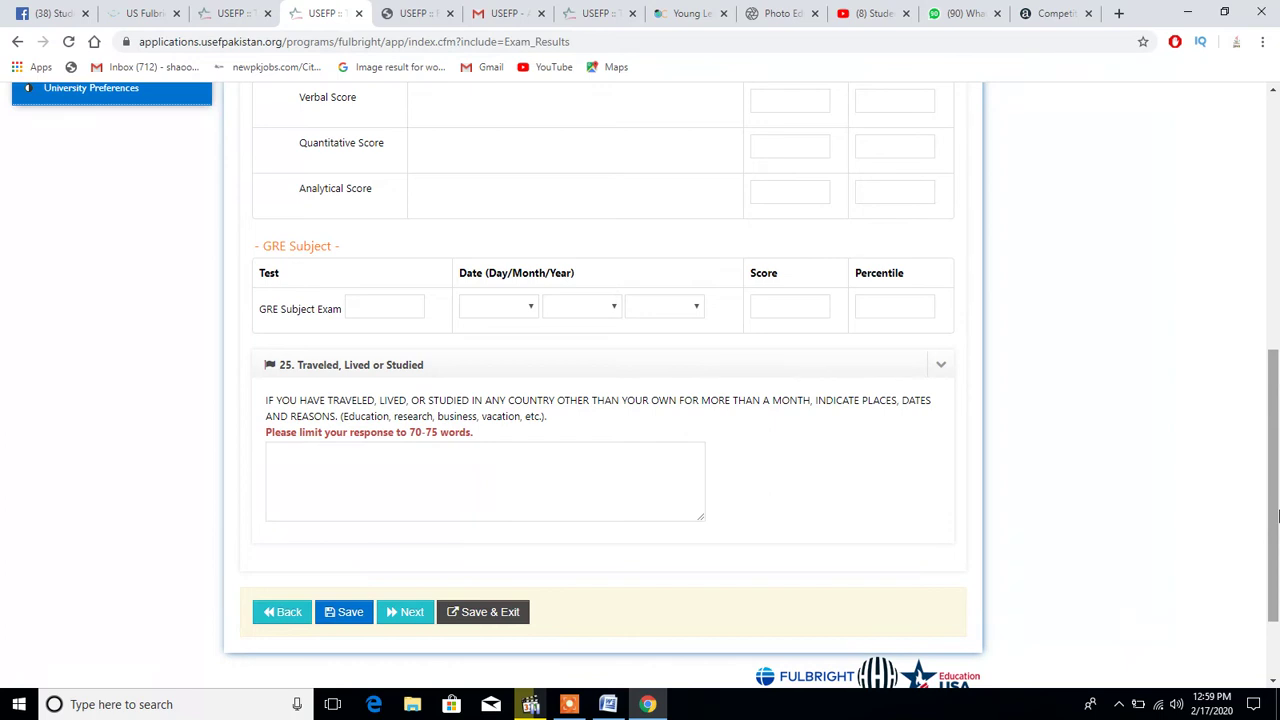
left_click_drag(1277, 515, 1277, 258)
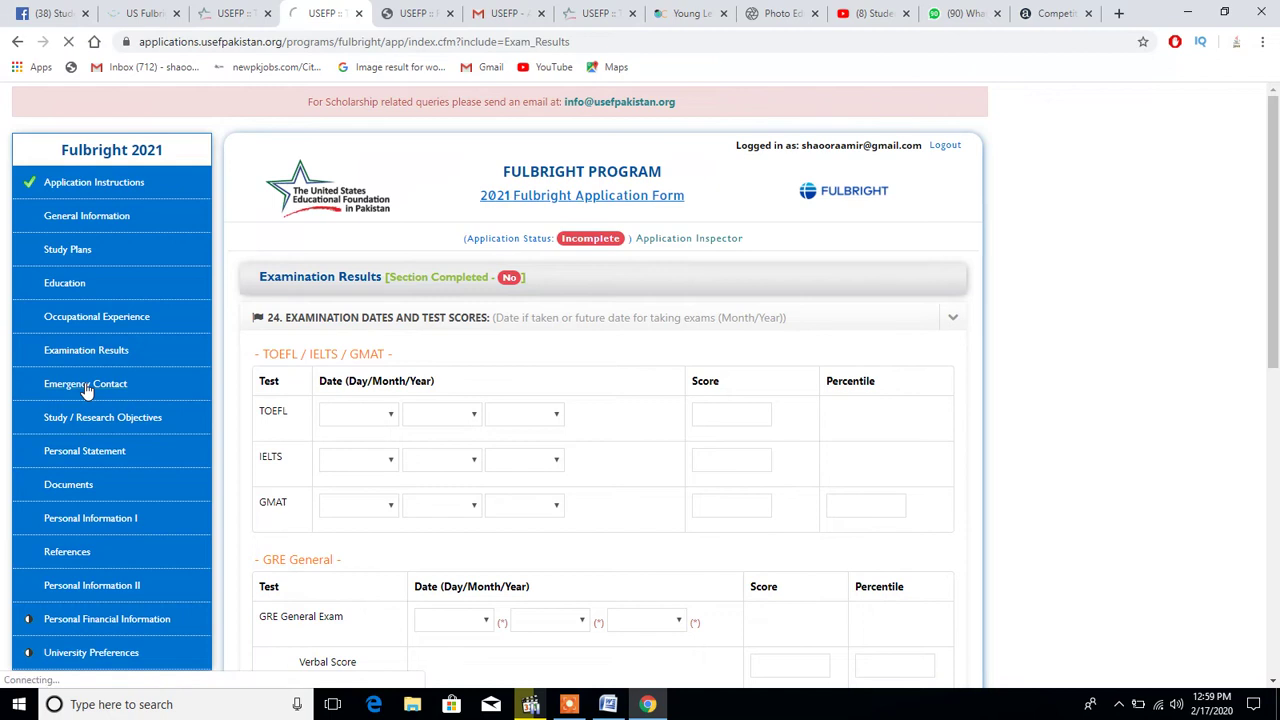
Open the Emergency Contact section and review the contact fields for the home country and the United States
left_click(86, 389)
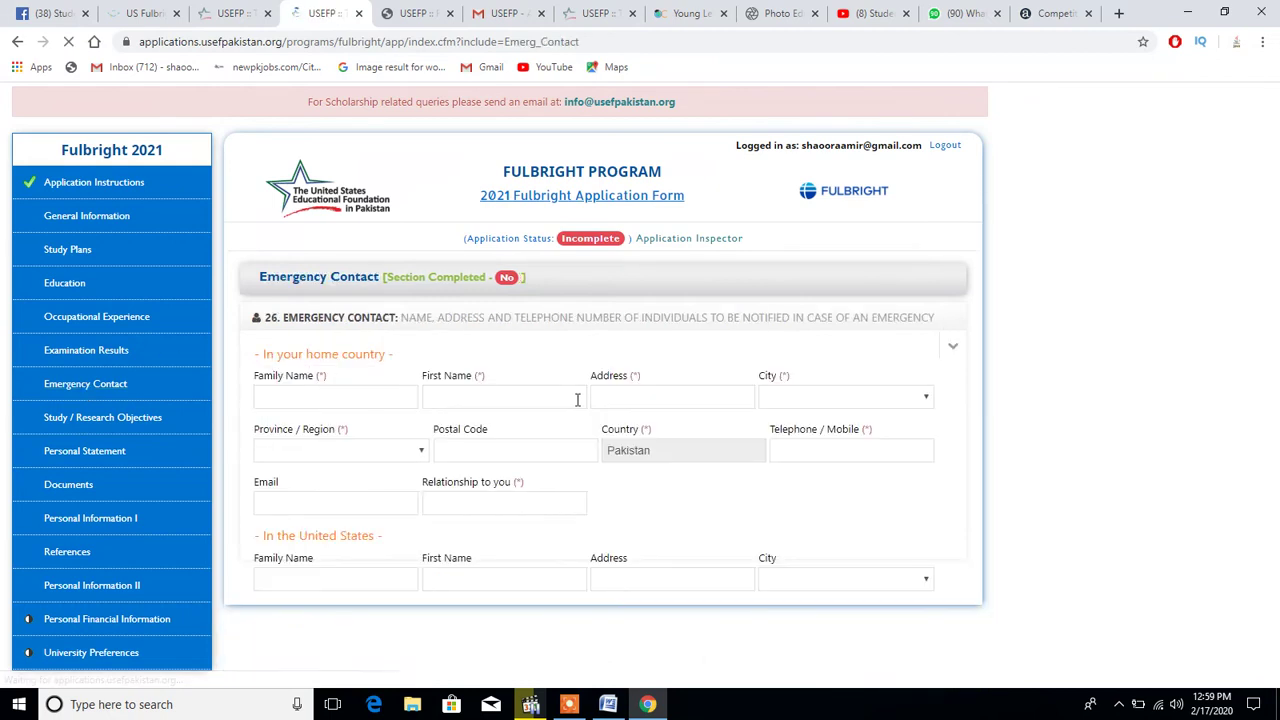
left_click_drag(1275, 301, 1278, 425)
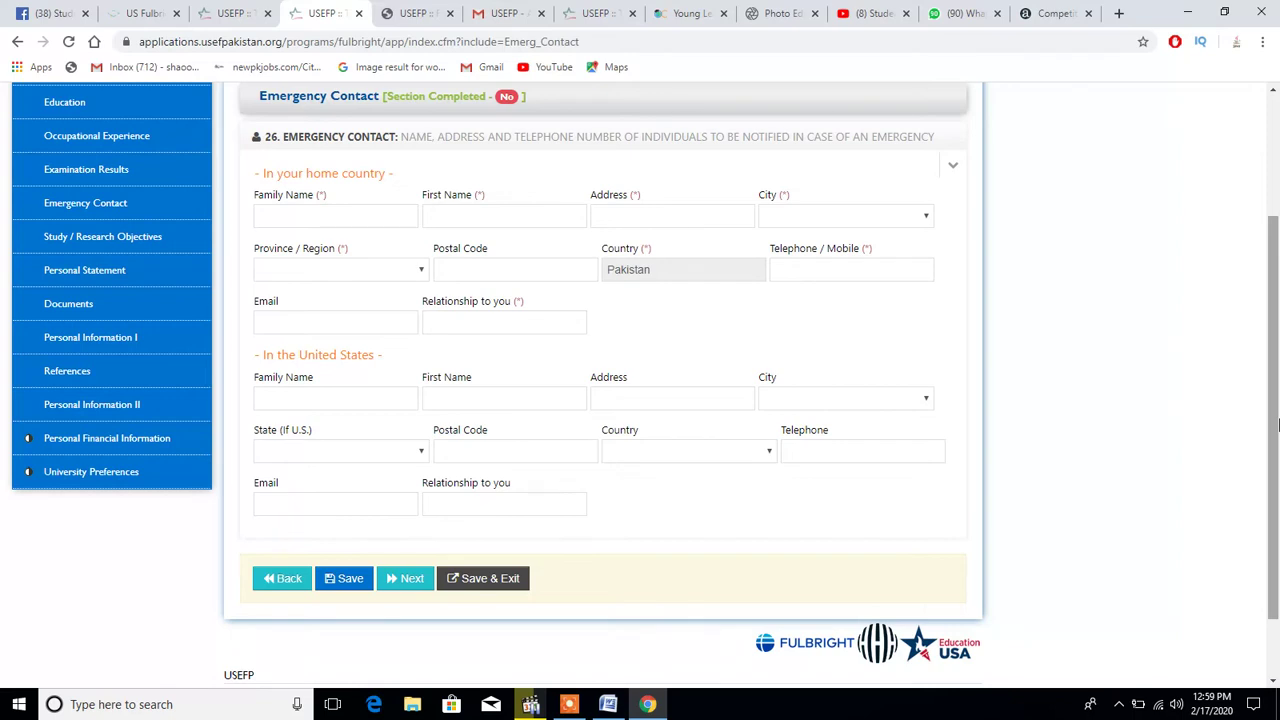
Read the writing instructions in the Study / Research Objectives section and in the Personal Statement section
left_click_drag(1278, 425, 1278, 320)
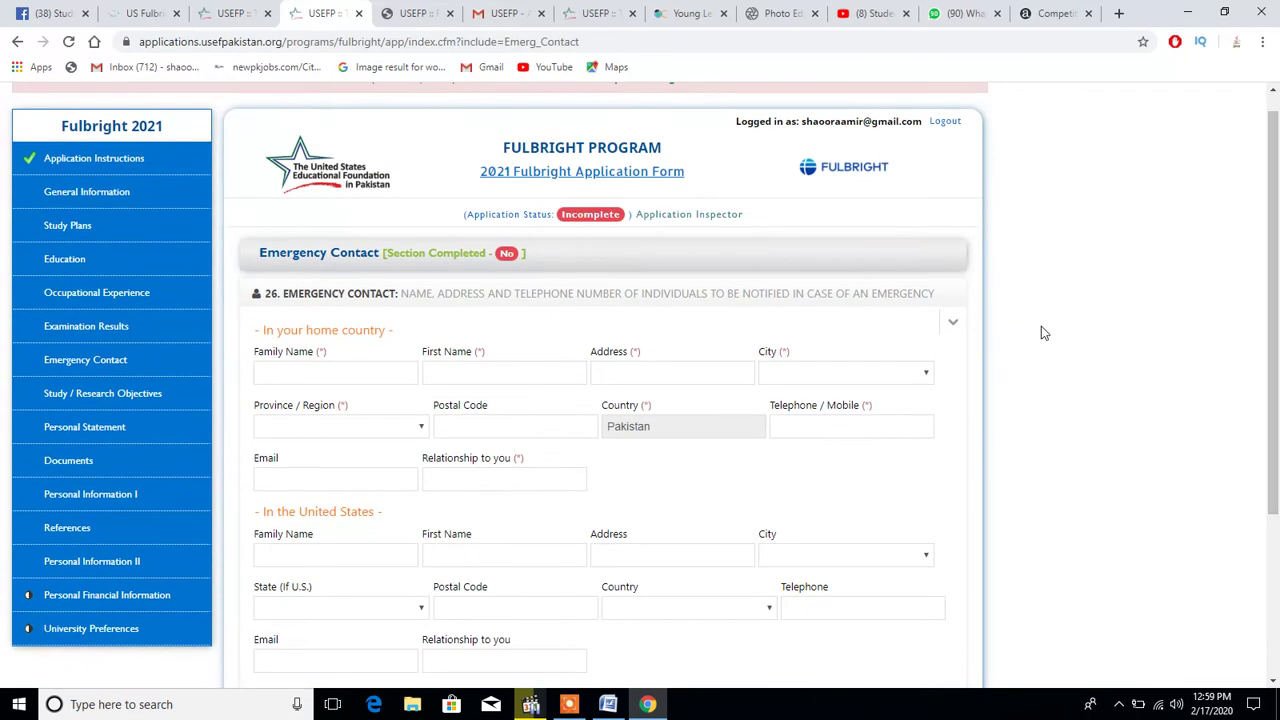
left_click(113, 394)
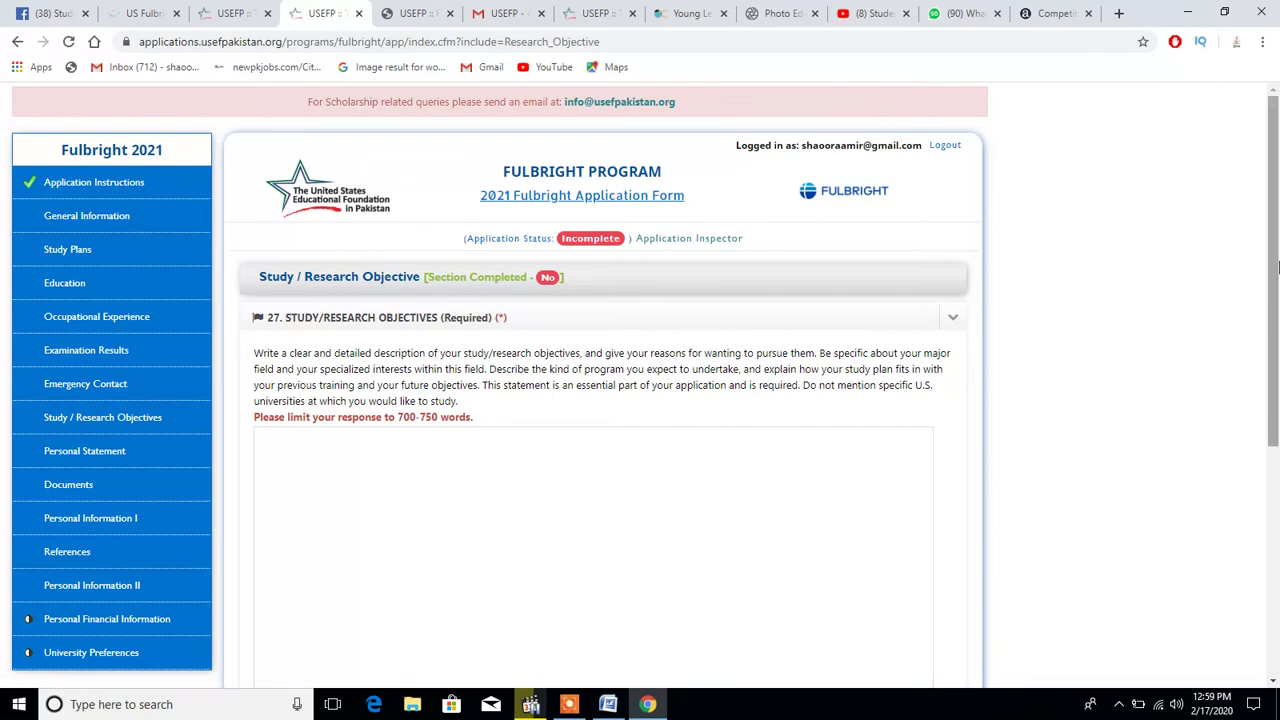
scroll(1276, 266, "down", 2)
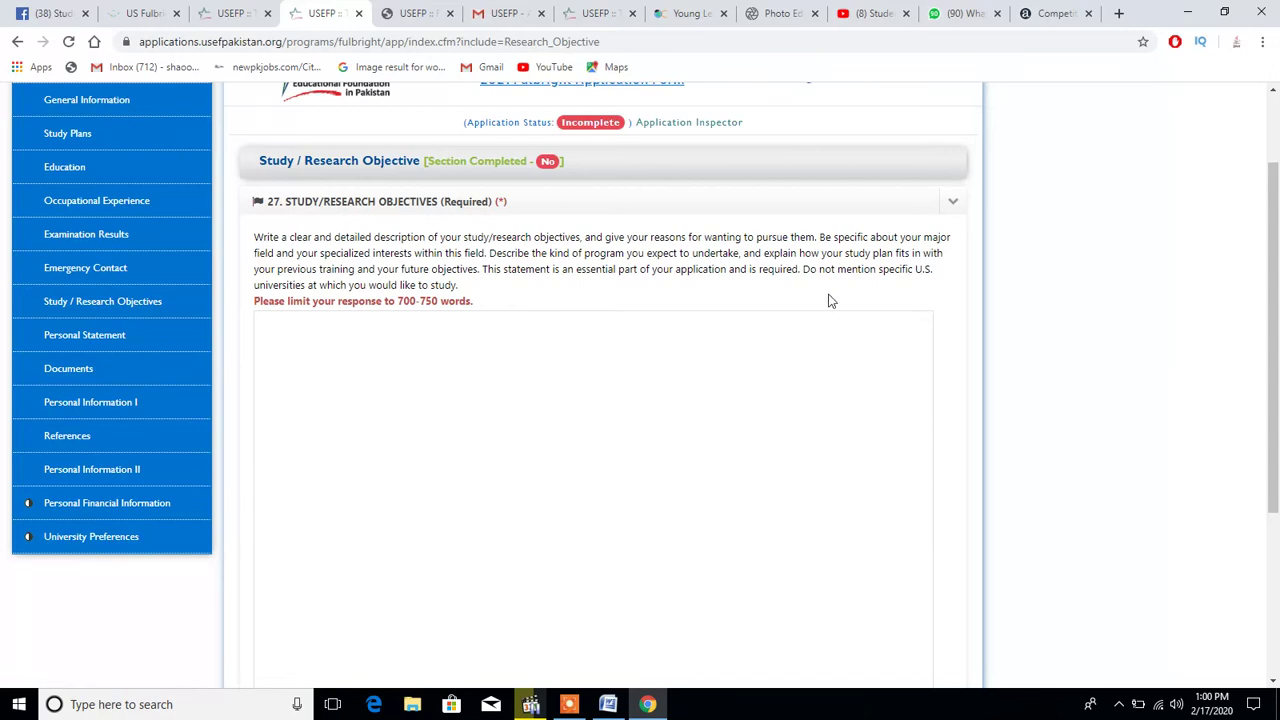
mouse_move(1277, 261)
left_mouse_down()
mouse_move(1277, 316)
mouse_move(1277, 278)
left_mouse_up()
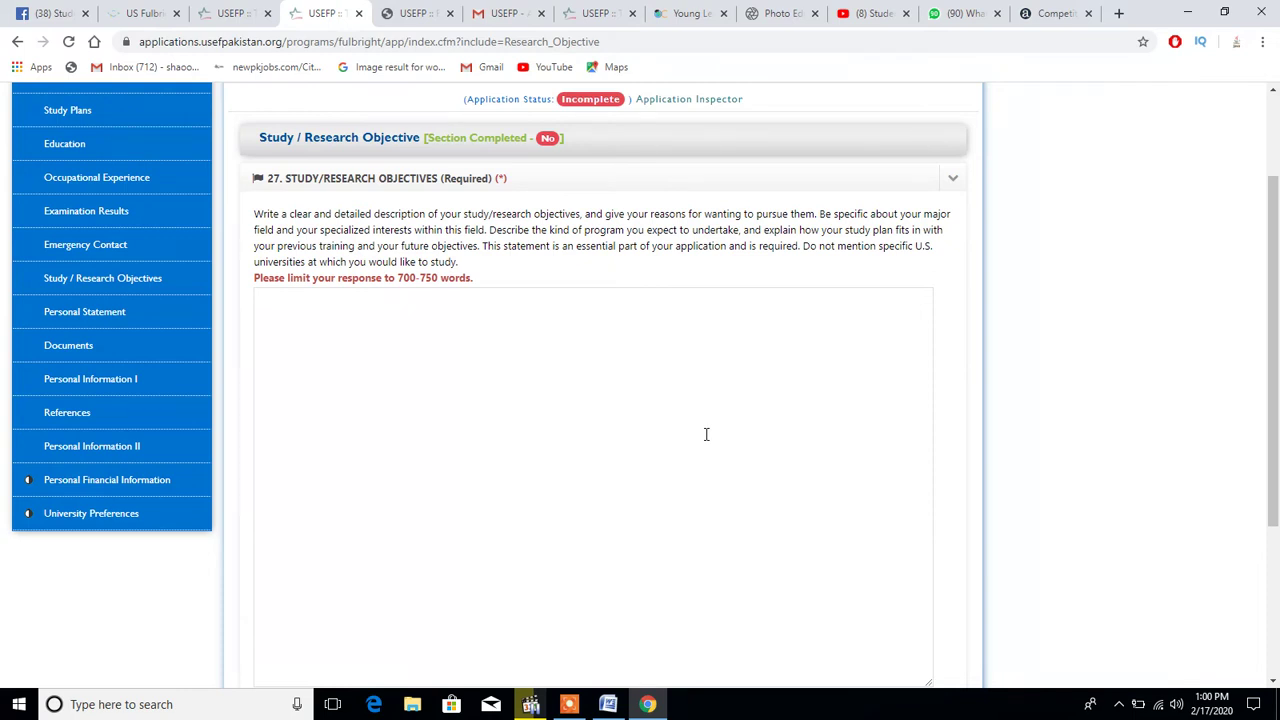
left_click(88, 322)
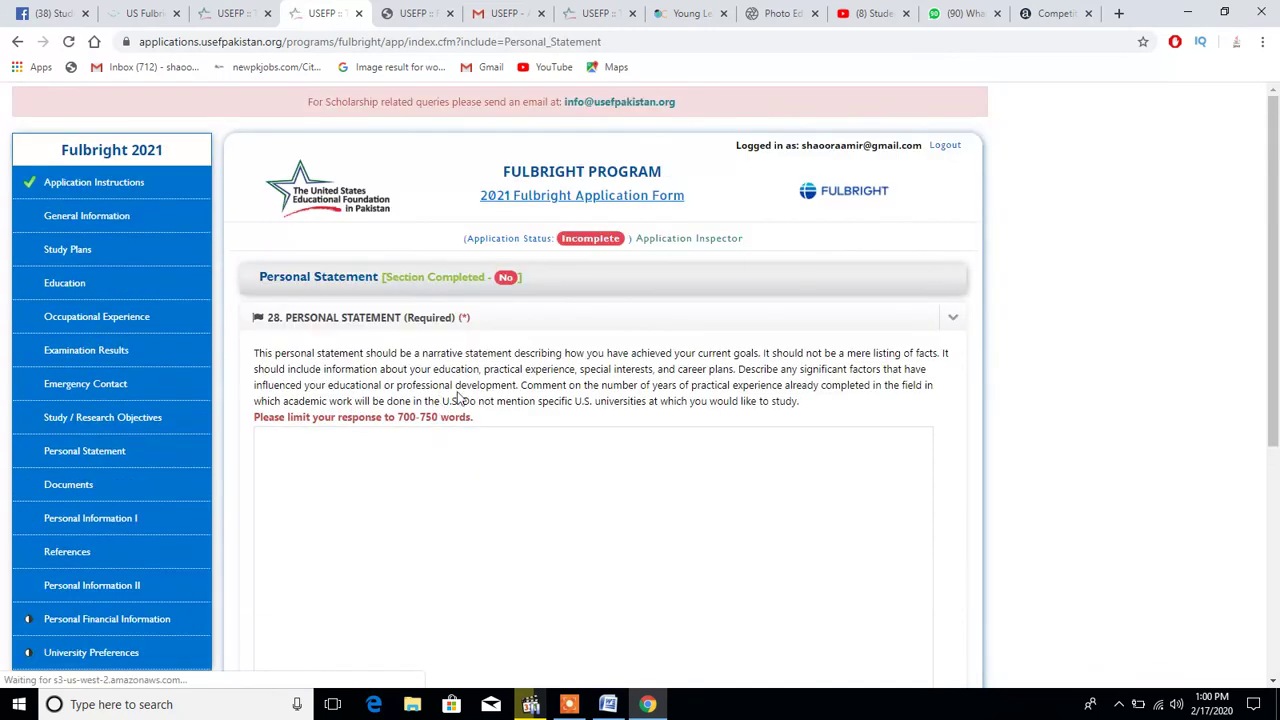
left_click_drag(1278, 313, 1278, 402)
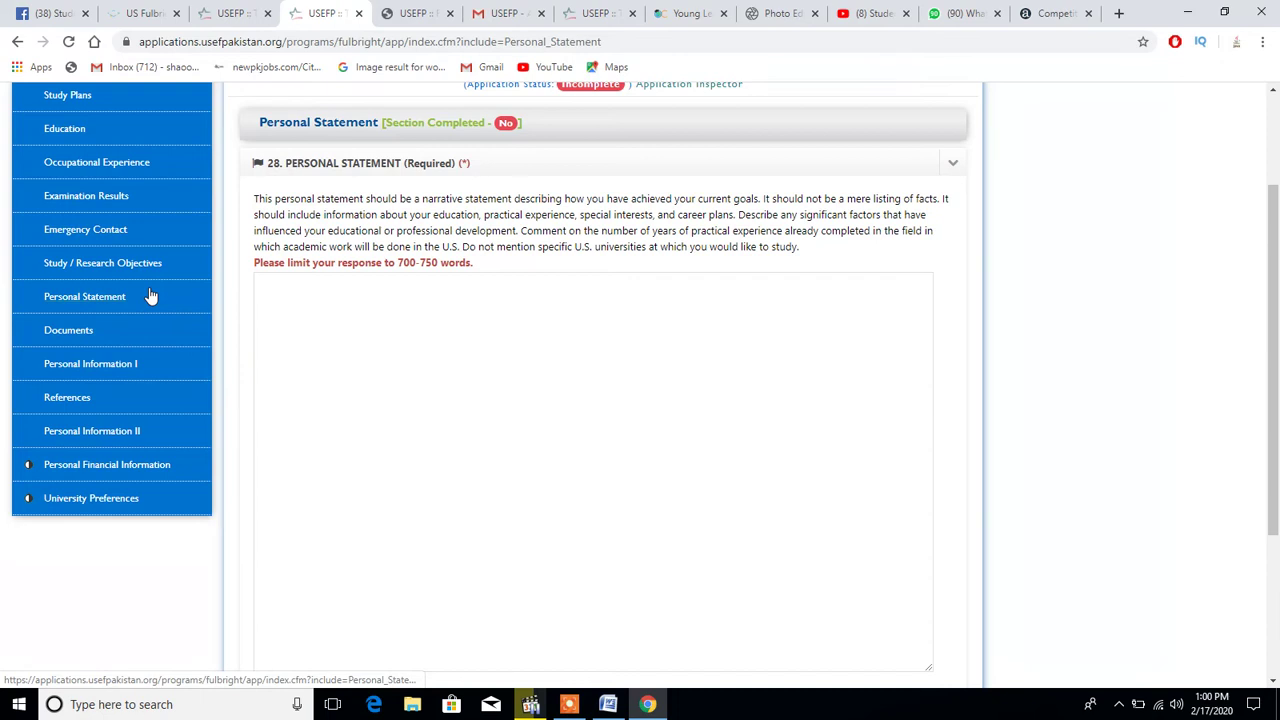
Open the Documents section and review the upload requirements from the resume down to the additional uploads
left_click(82, 333)
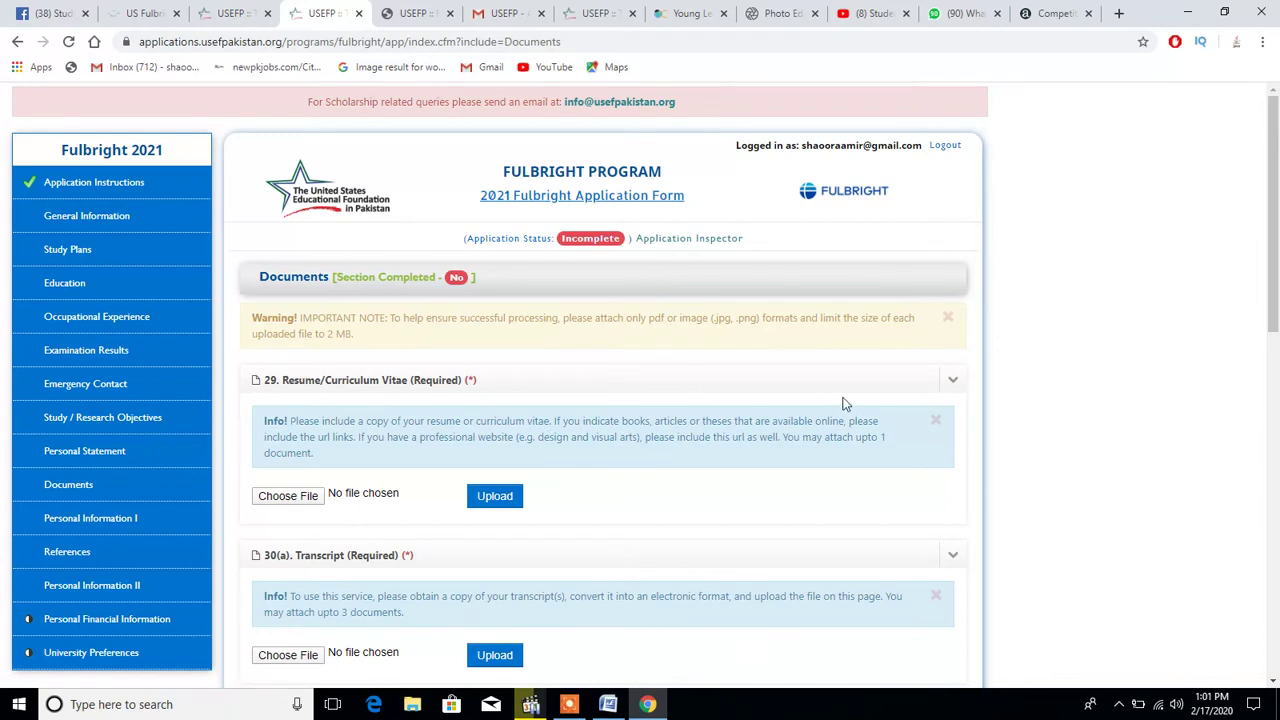
scroll(1277, 298, "down", 2)
left_click_drag(1277, 298, 1277, 314)
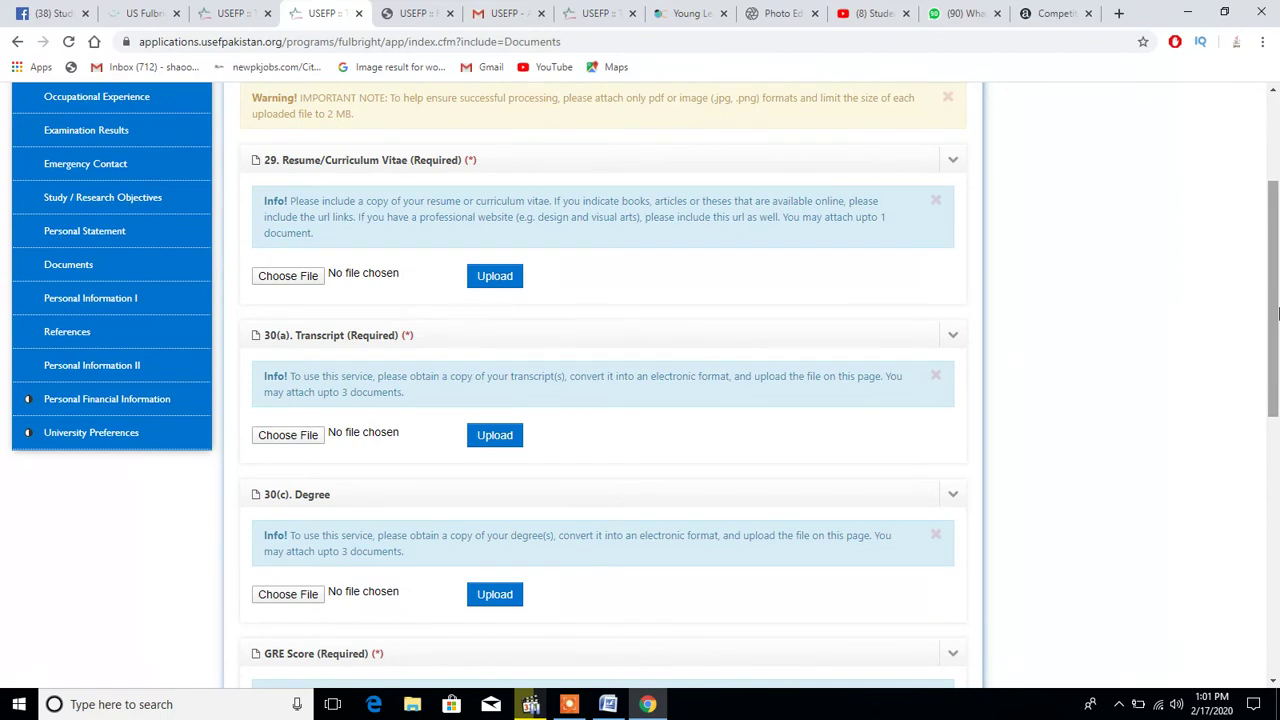
left_click_drag(1277, 314, 1277, 535)
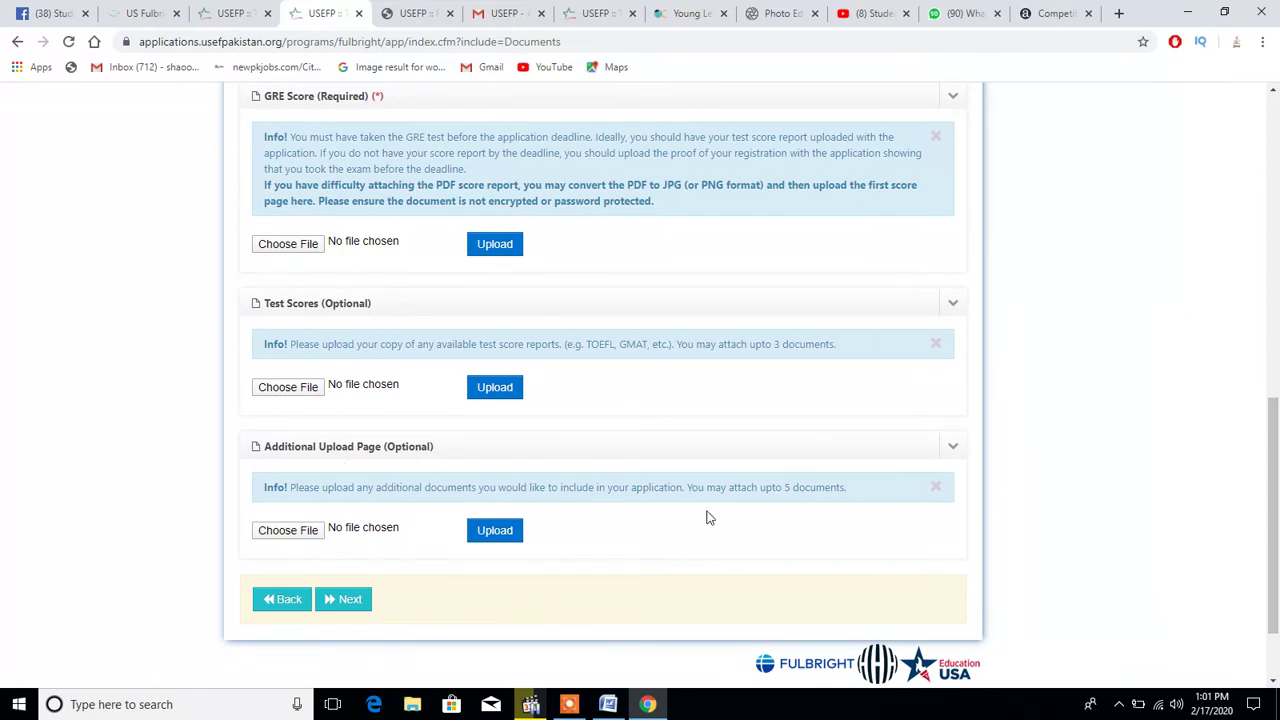
Open the Personal Information I section and review its fields from the mailing address to other scholarships
left_click_drag(1275, 500, 1277, 198)
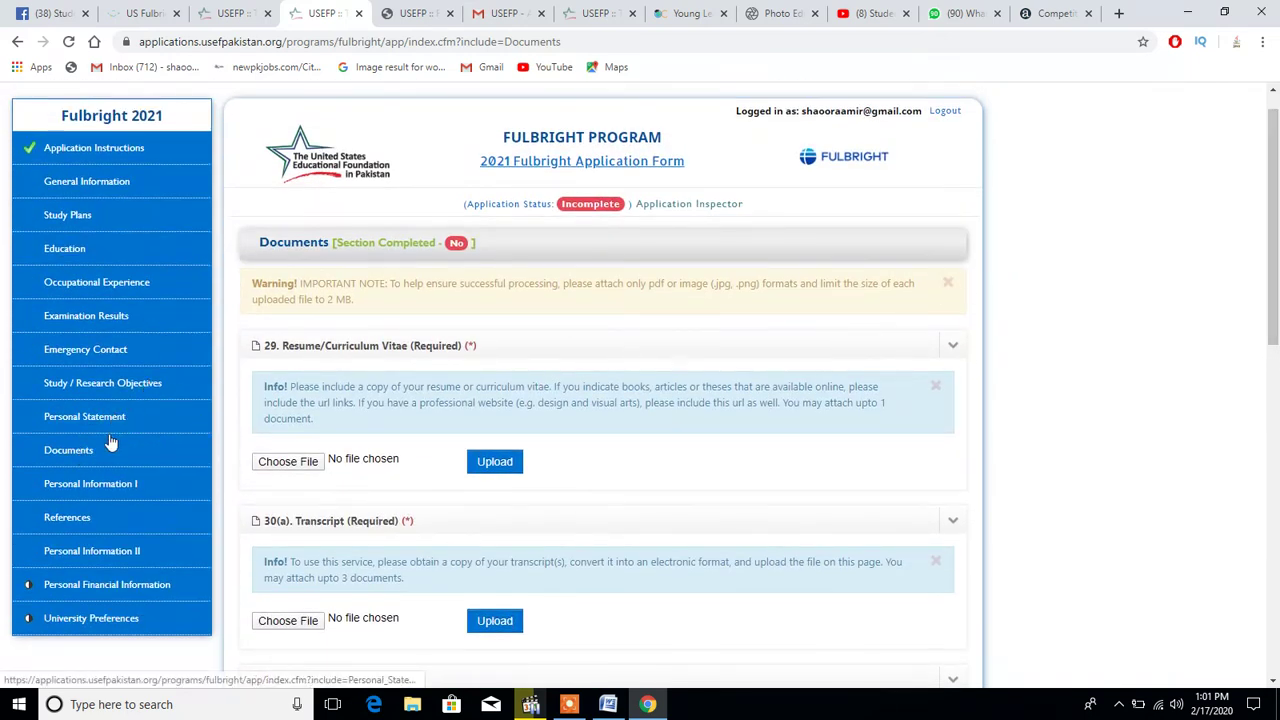
left_click(107, 490)
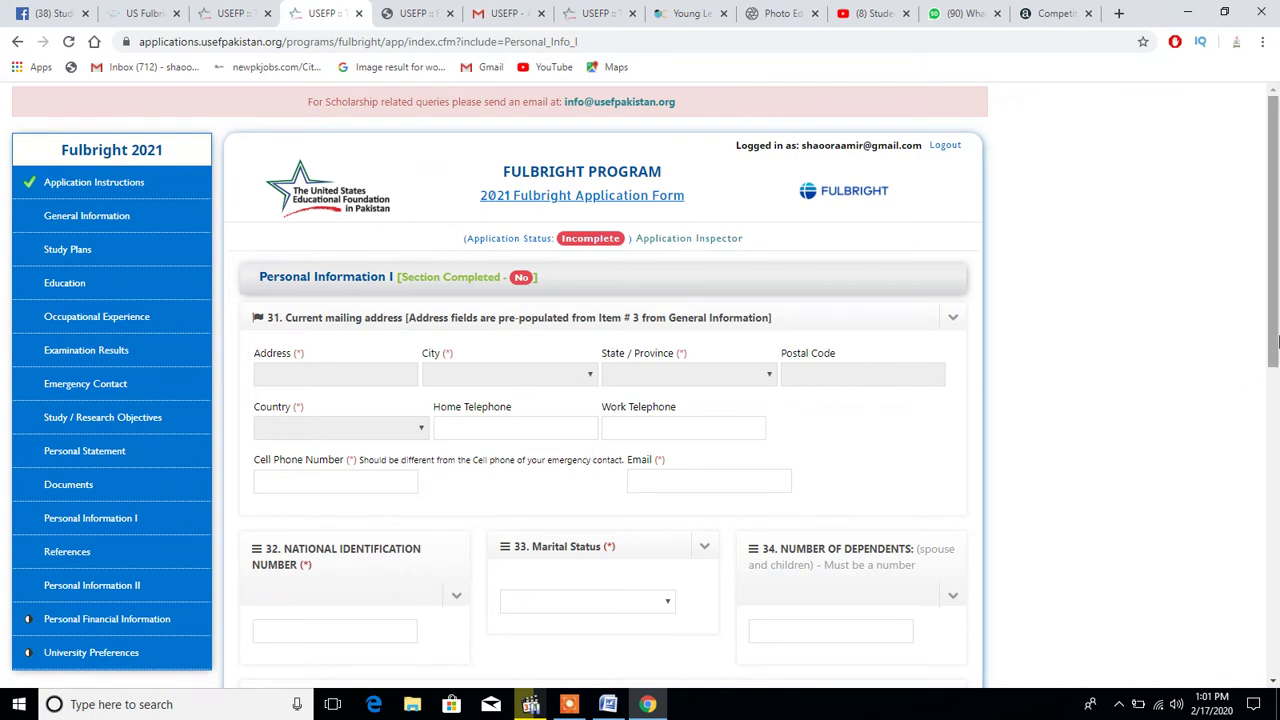
left_click_drag(1277, 275, 1277, 553)
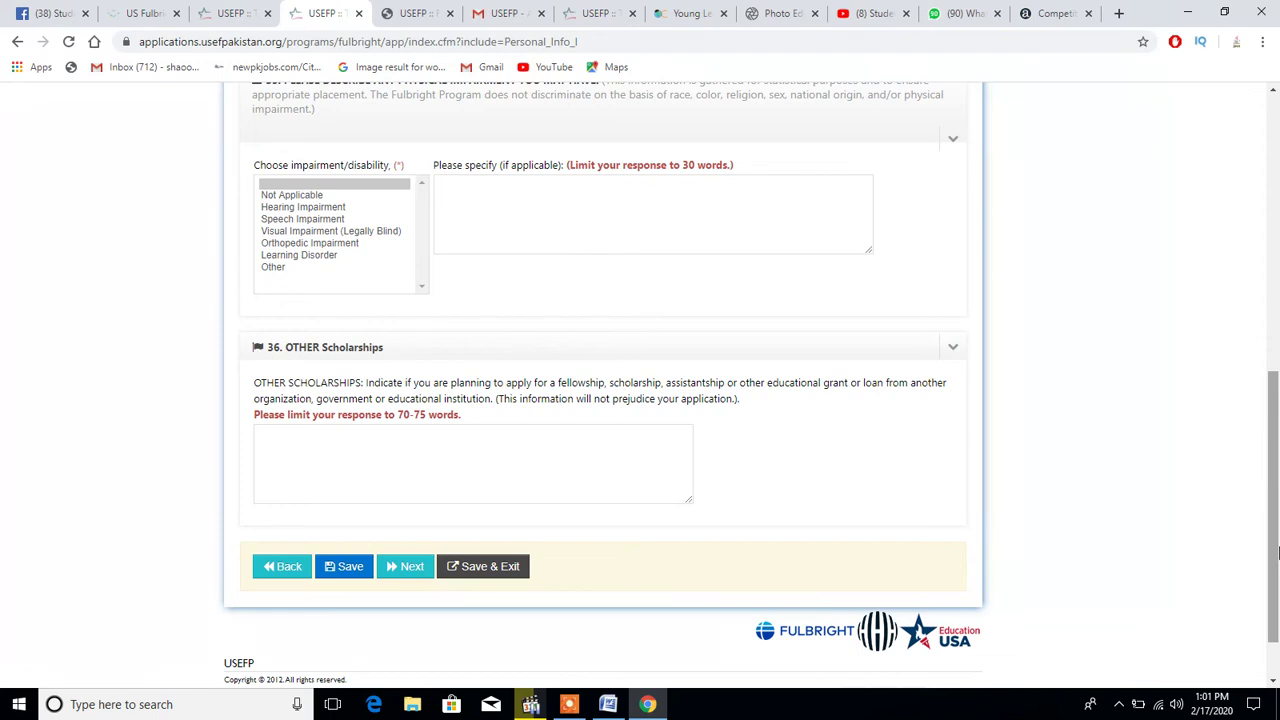
Open the References section and read the reference requirement and both recommendation methods
scroll(561, 467, "up", 12)
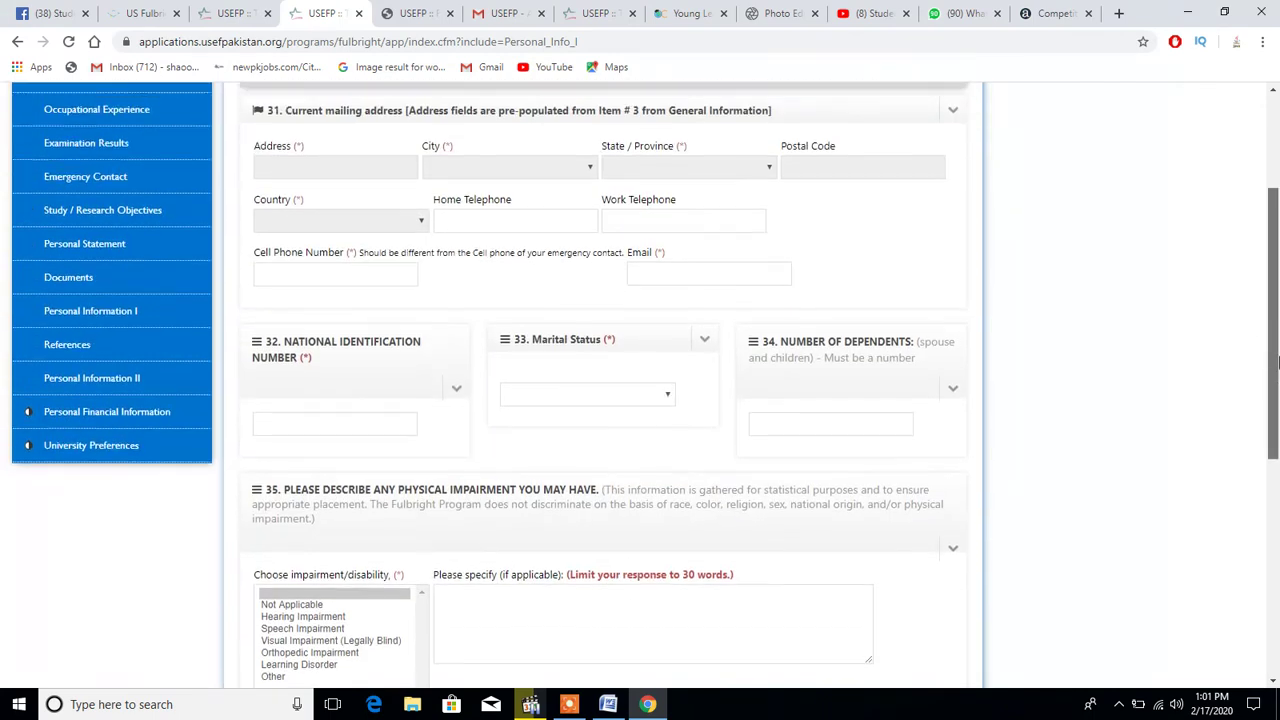
left_click(66, 485)
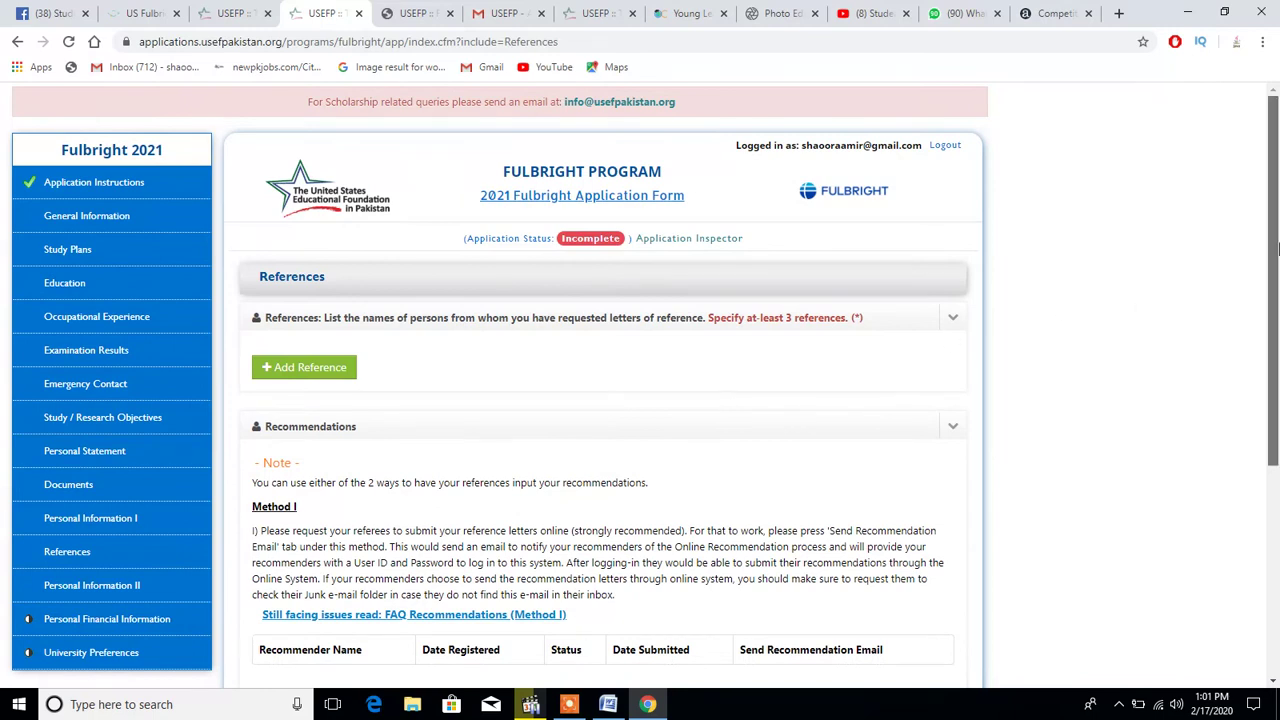
left_click_drag(1275, 278, 1276, 376)
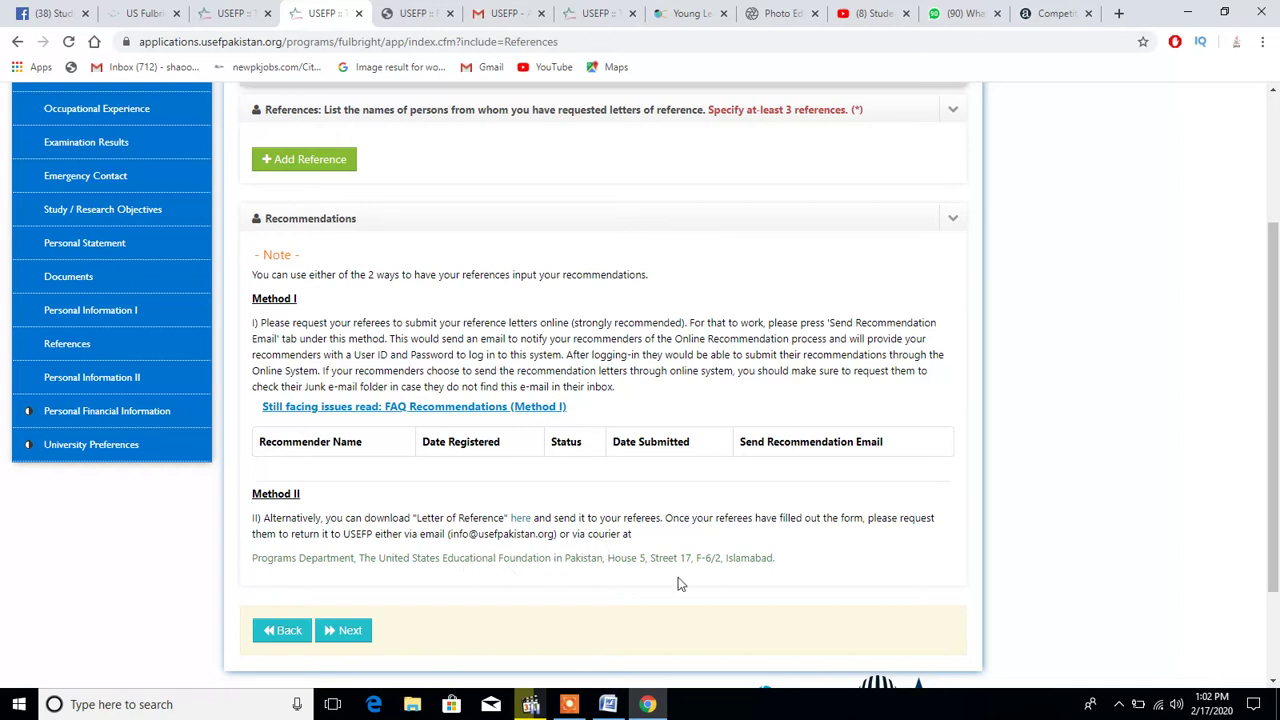
Open the Personal Information II section and review the questions from length of stay to the authorization of release of information
left_click_drag(1276, 417, 1276, 343)
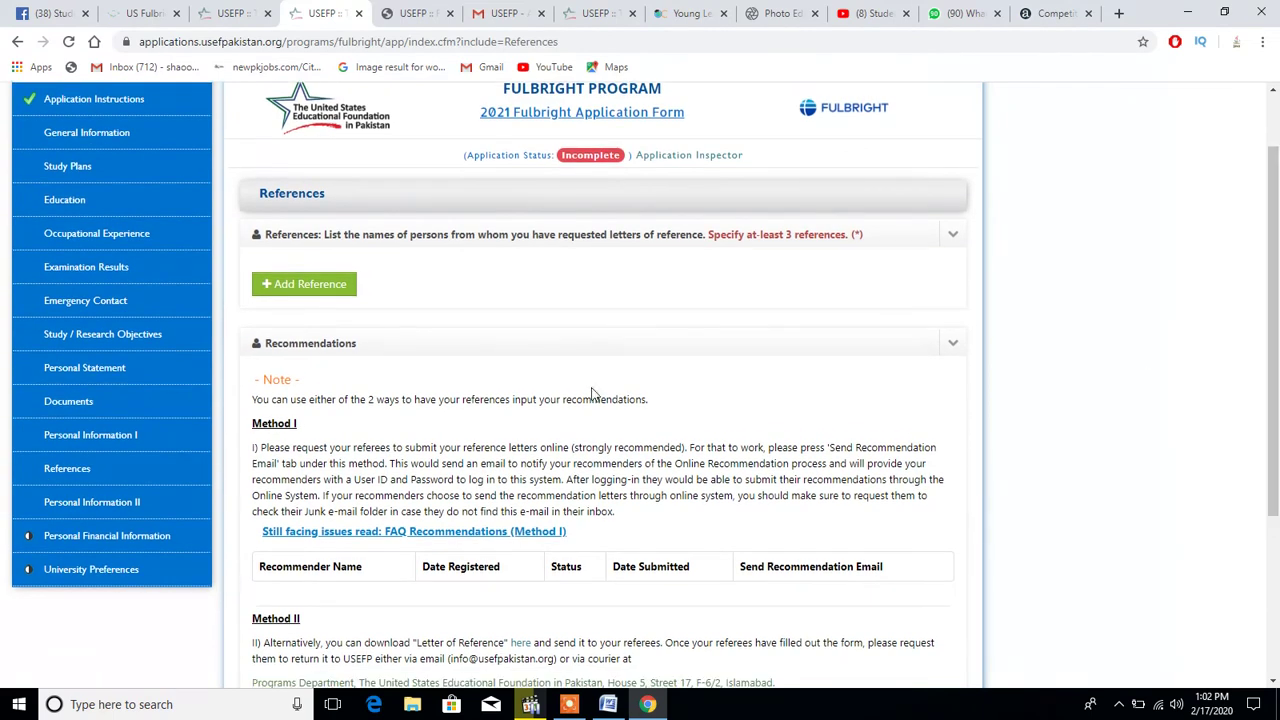
left_click(98, 503)
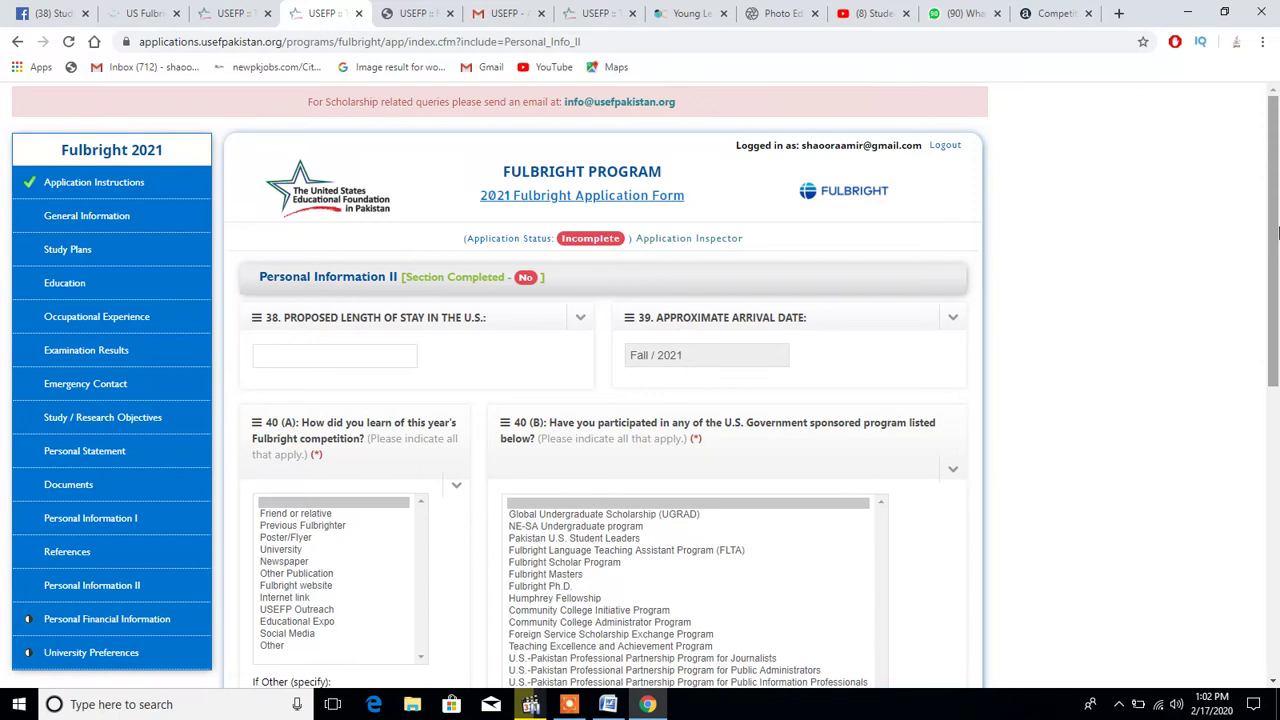
scroll(1278, 232, "down", 3)
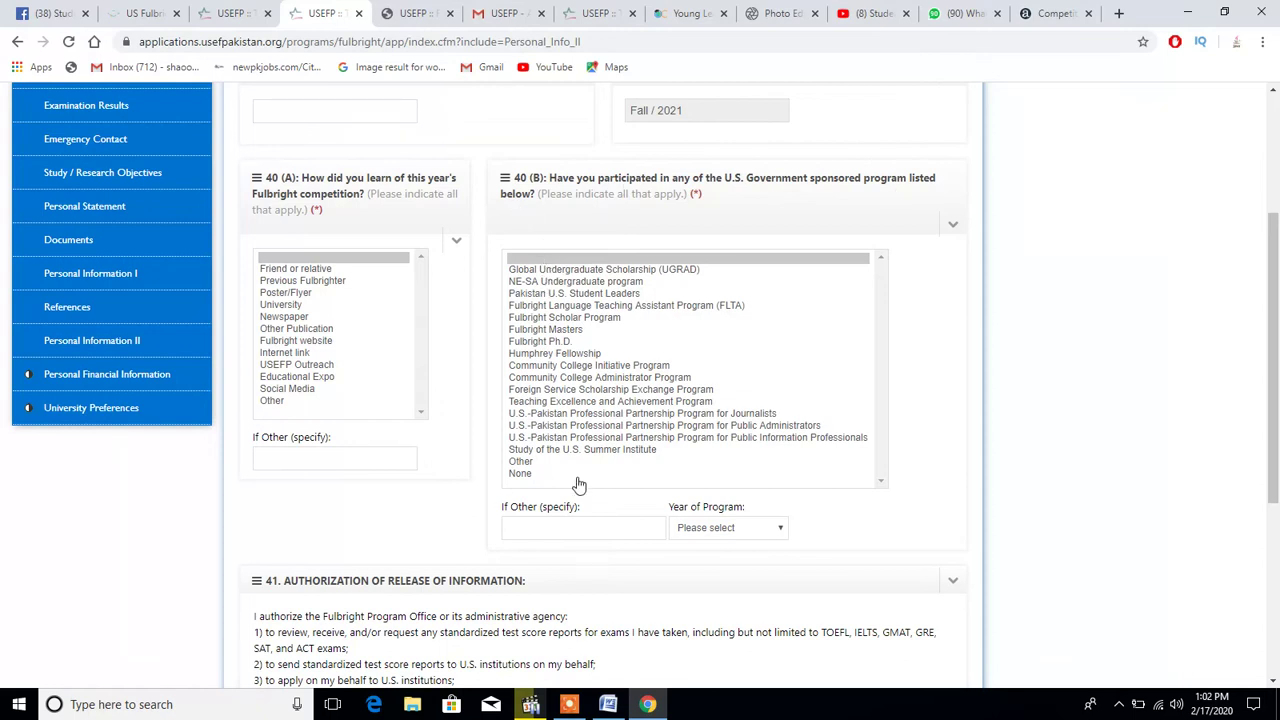
left_click_drag(1276, 350, 1264, 420)
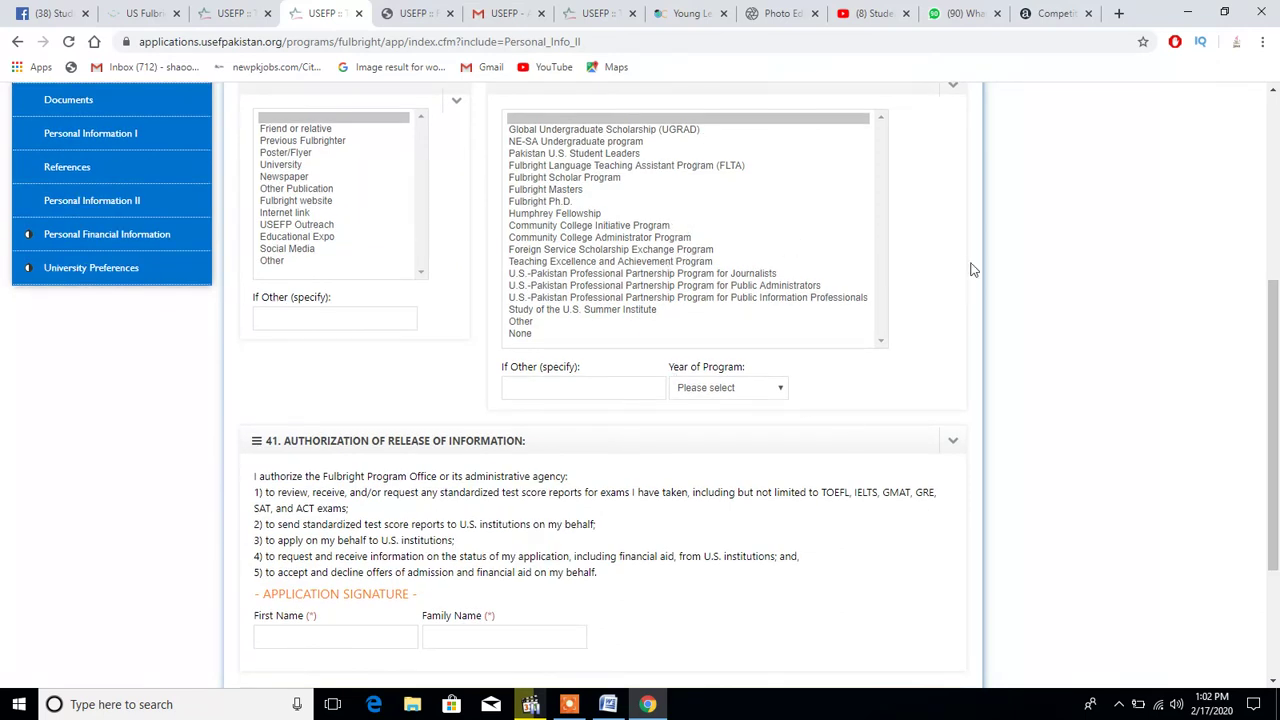
Open the Personal Financial Information section and review the family, own and other funds questions
left_click_drag(1276, 385, 1277, 268)
left_click(140, 490)
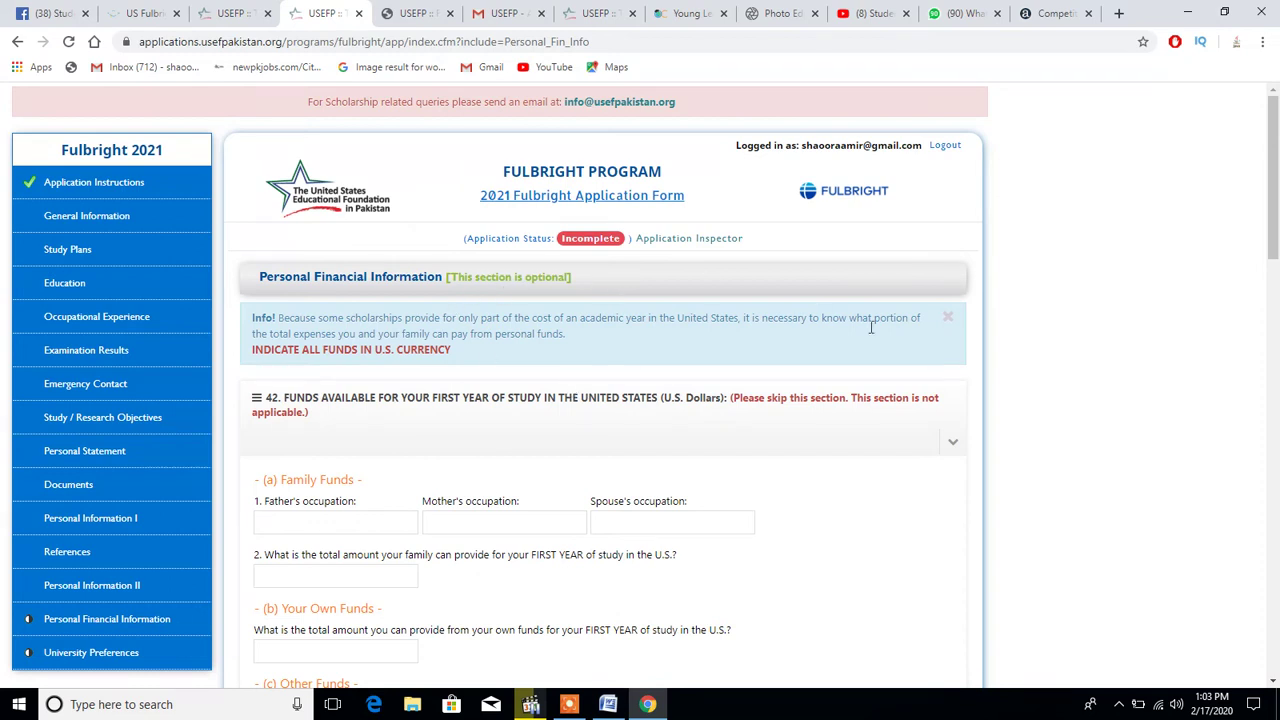
left_click_drag(1277, 228, 1277, 305)
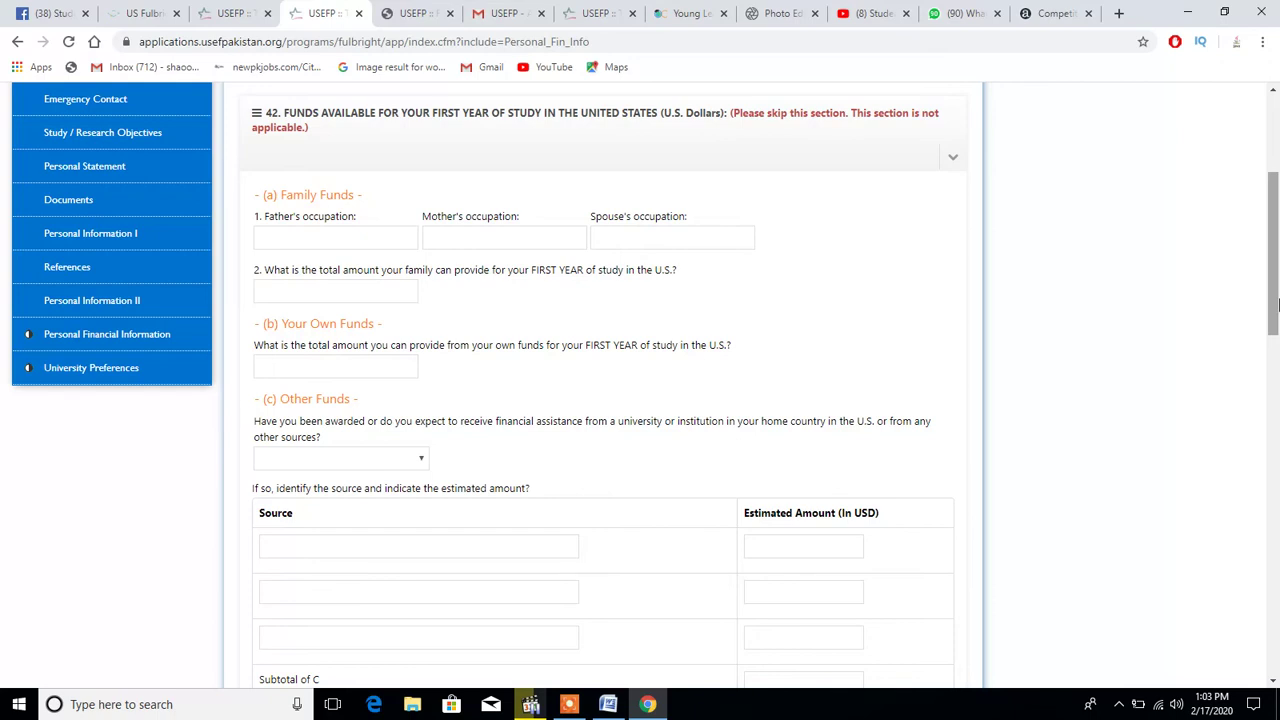
Open a new entry form in the University Preferences section and check the preference number options without choosing one
left_click_drag(1277, 305, 1277, 265)
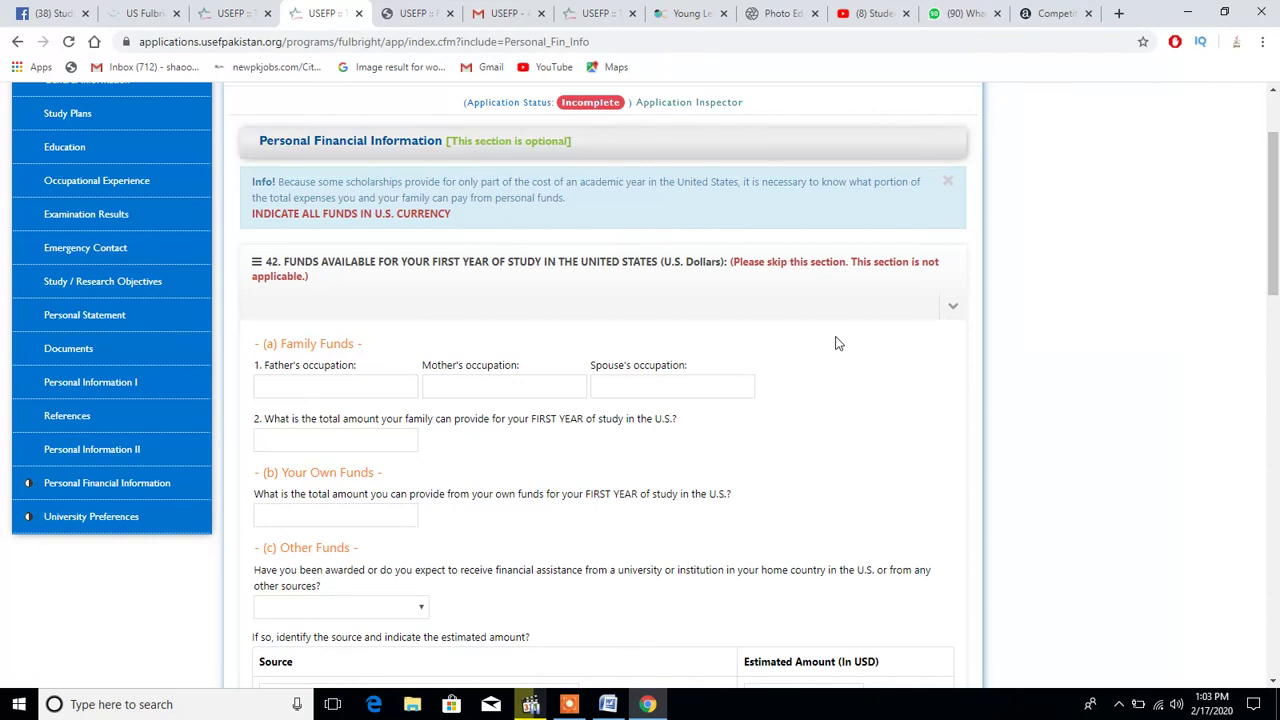
left_click(107, 518)
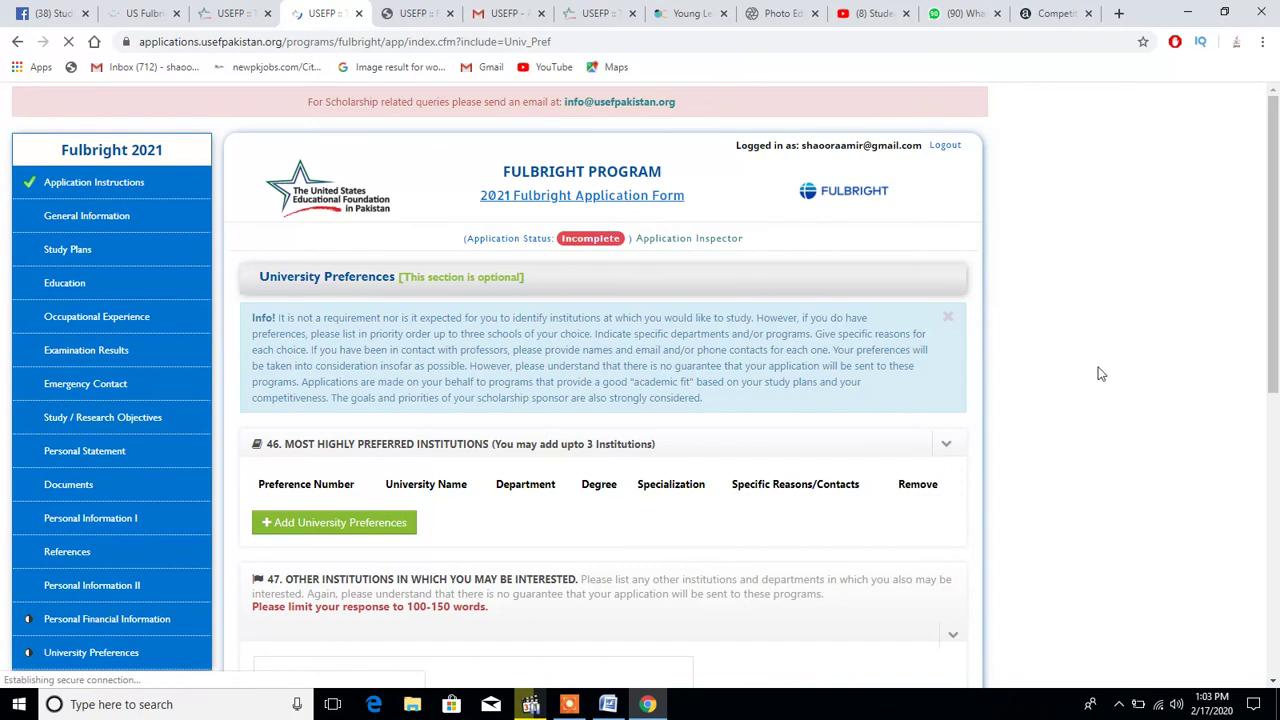
scroll(962, 410, "down", 3)
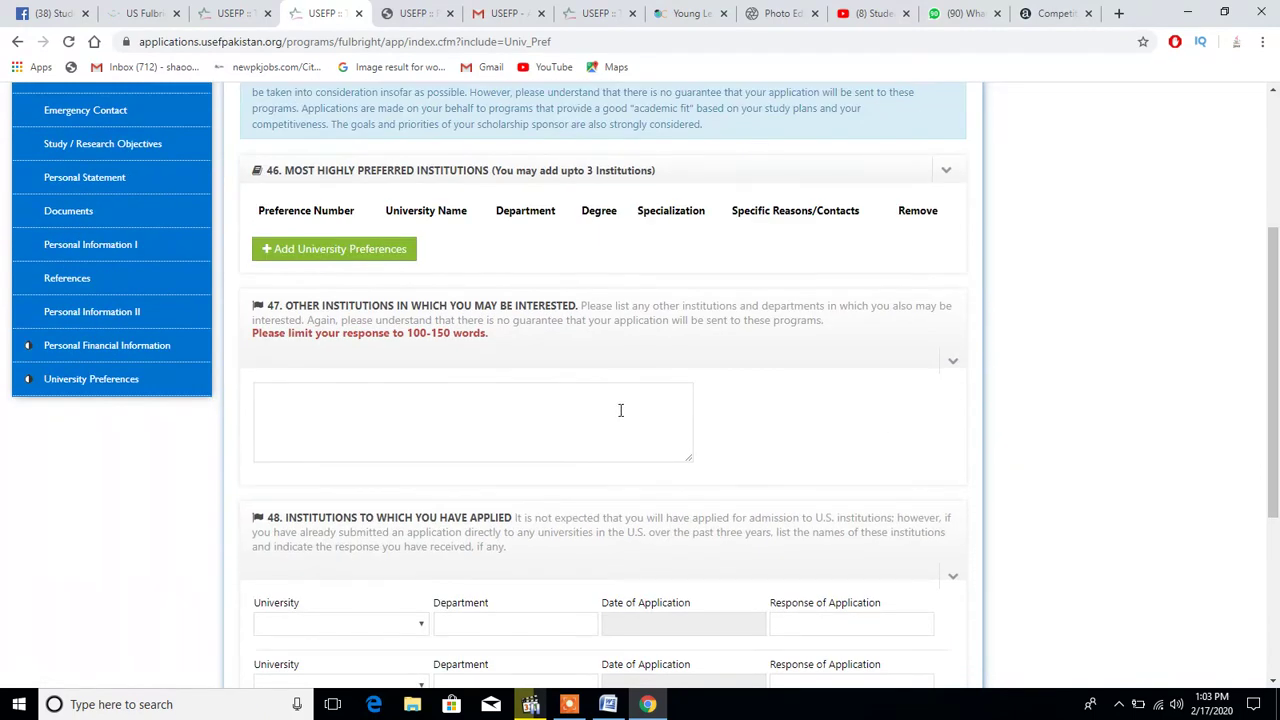
left_click(380, 252)
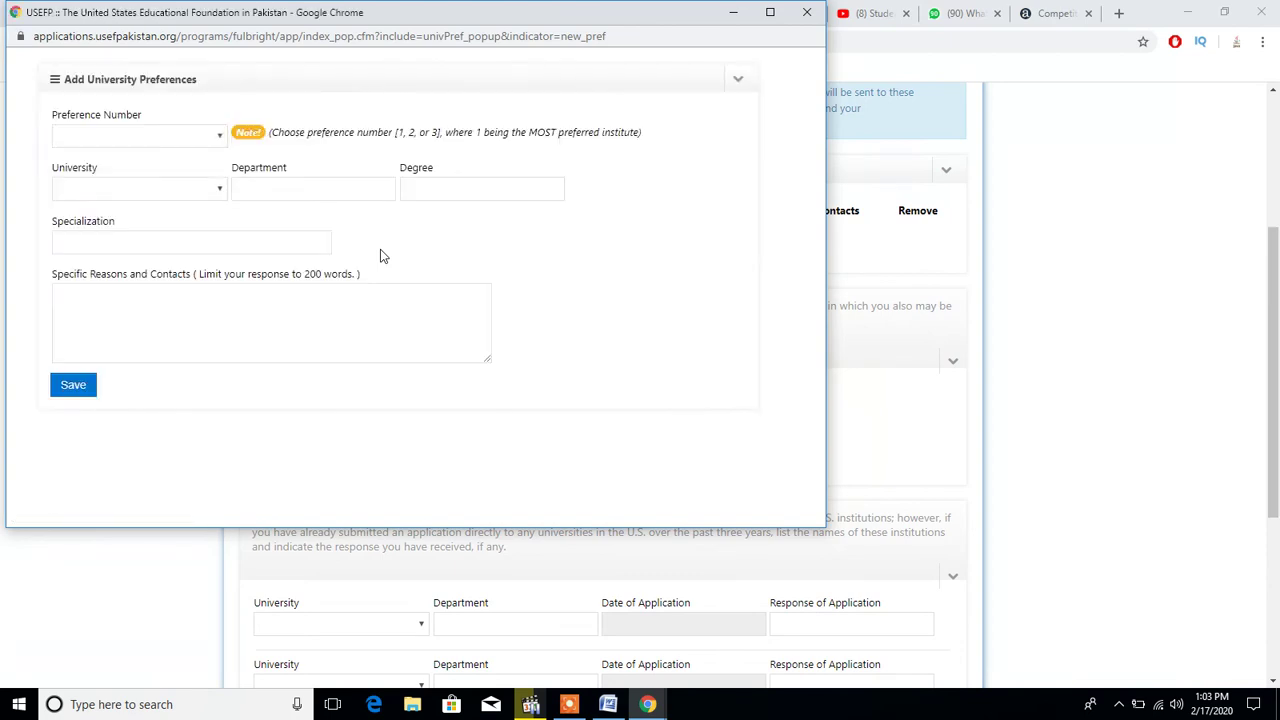
left_click(210, 140)
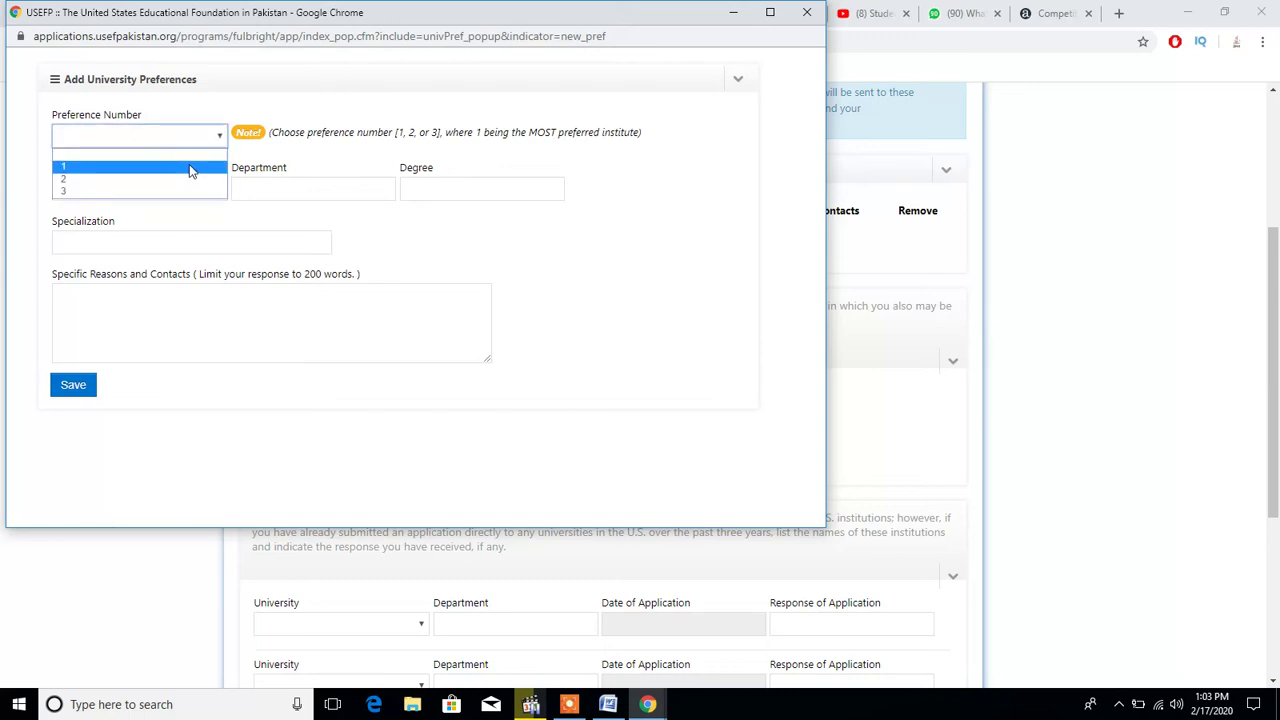
left_click(282, 127)
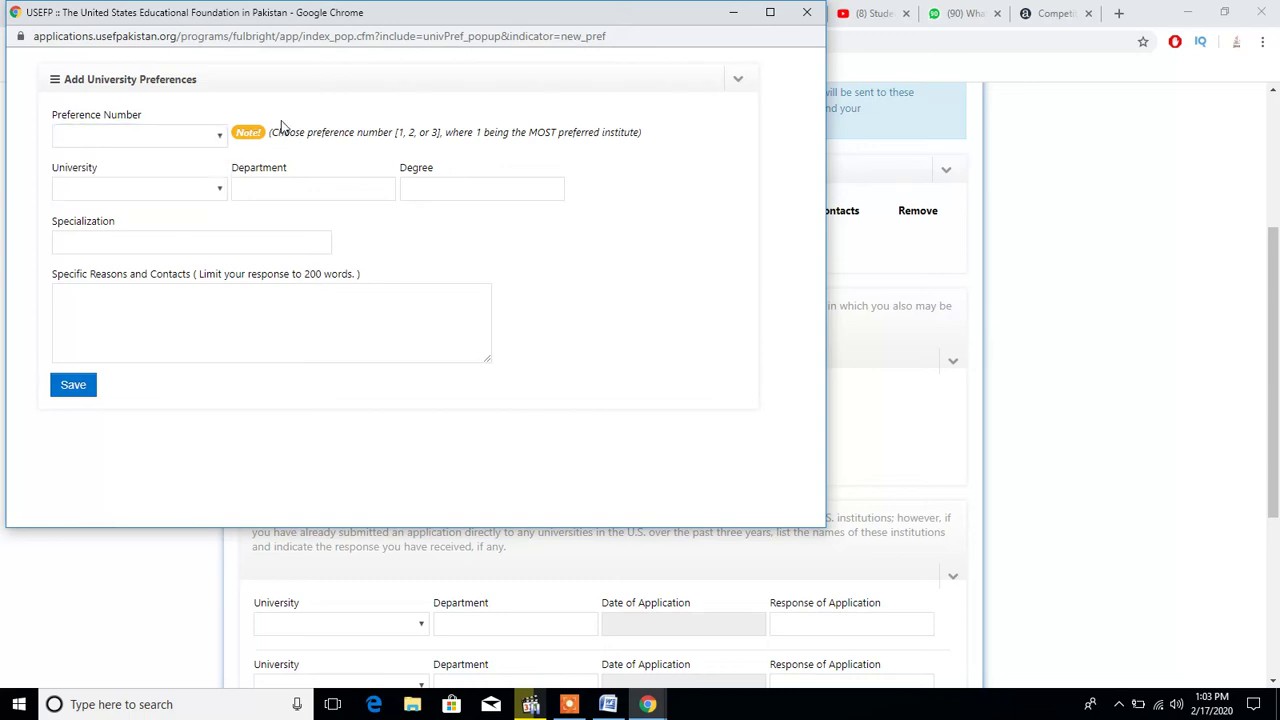
Choose ANDREWS University in the preference entry and browse the rest of the university list without changing the choice
left_click(219, 190)
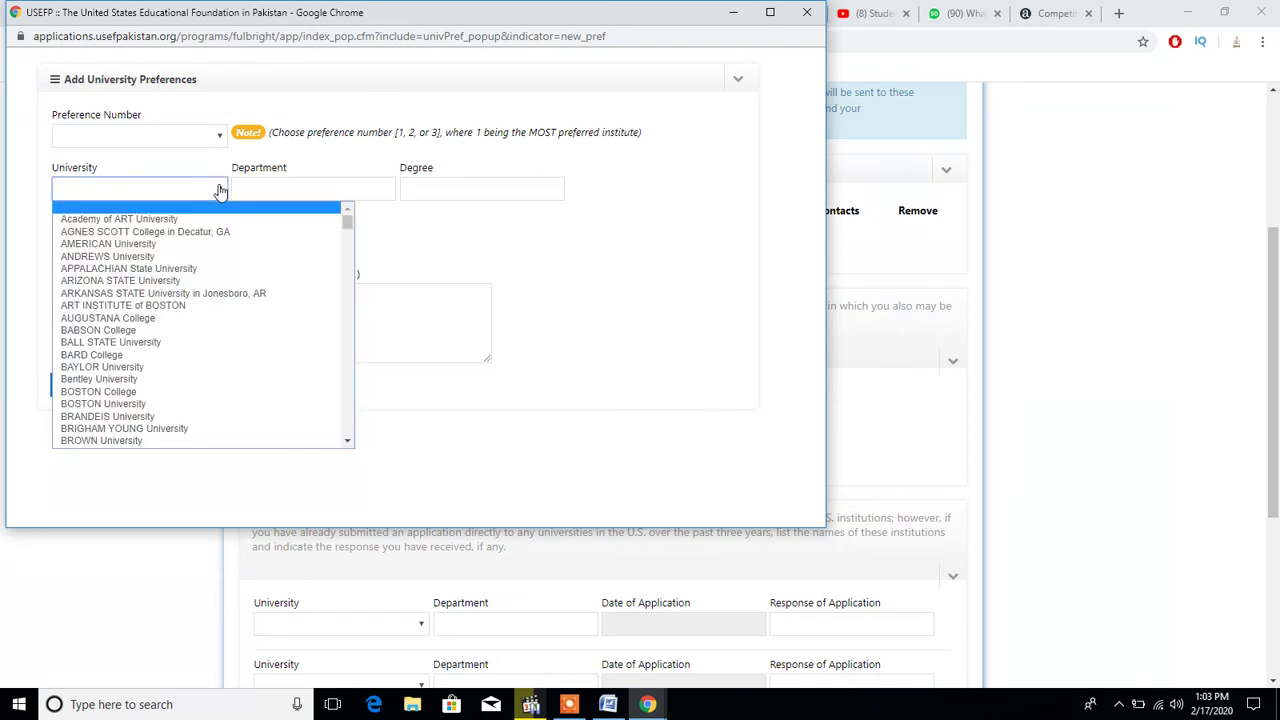
left_click(252, 260)
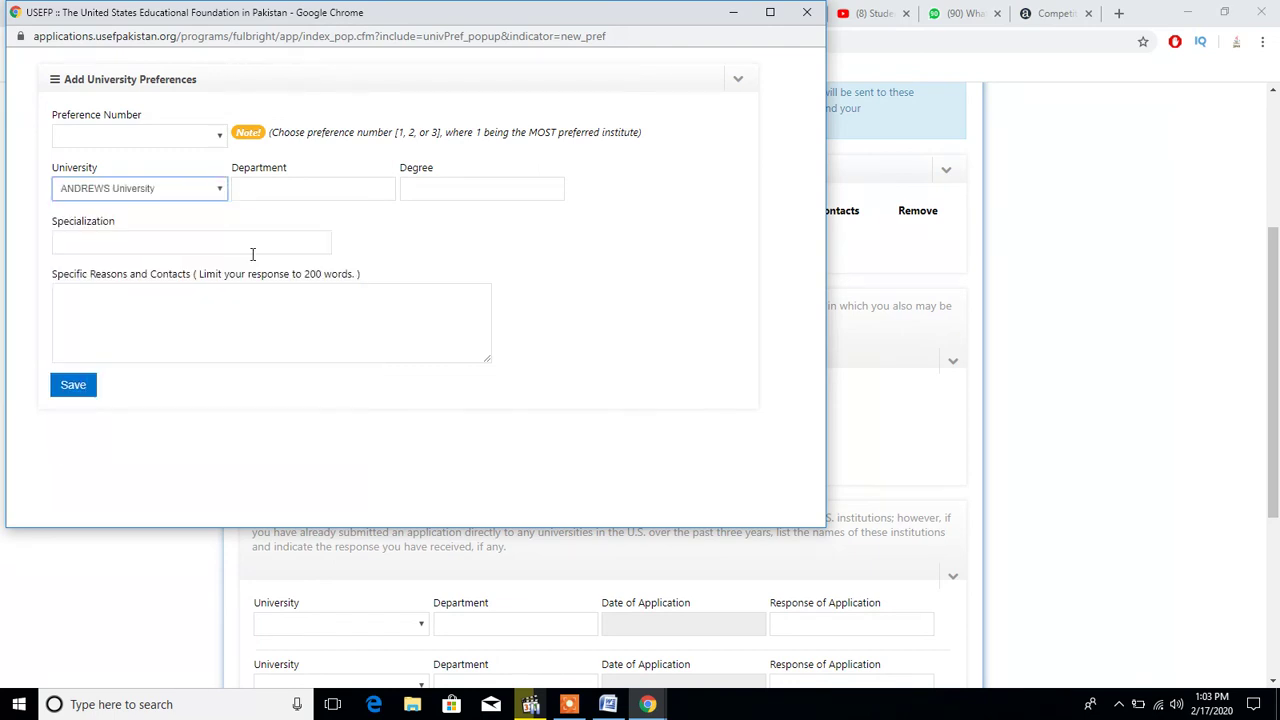
left_click(222, 195)
left_click_drag(347, 222, 352, 452)
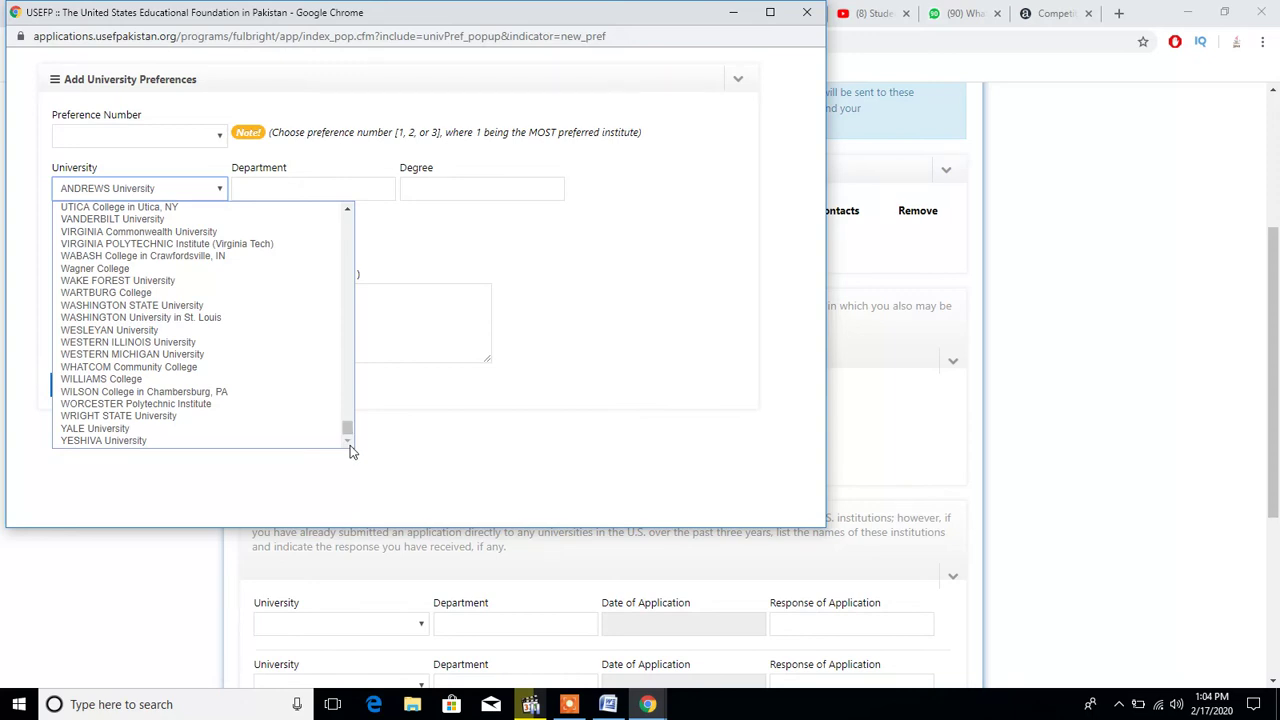
left_click_drag(347, 429, 351, 409)
scroll(351, 409, "down", 1)
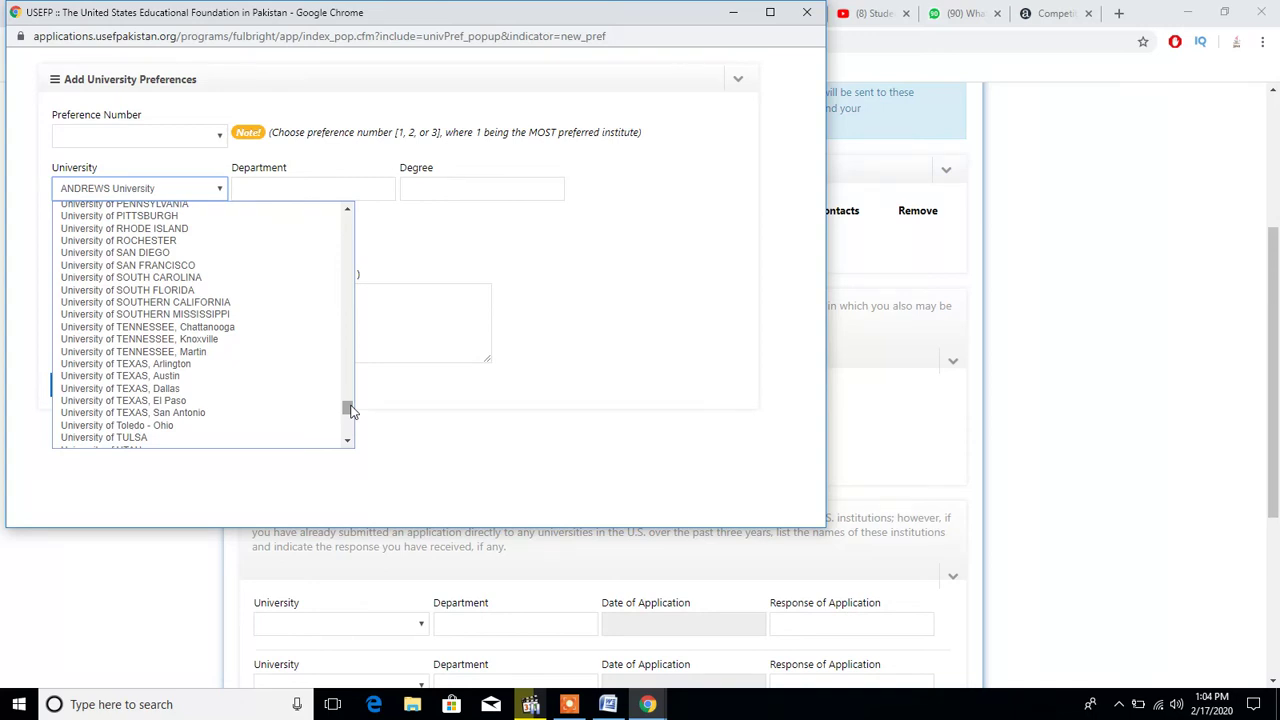
left_click_drag(351, 409, 356, 363)
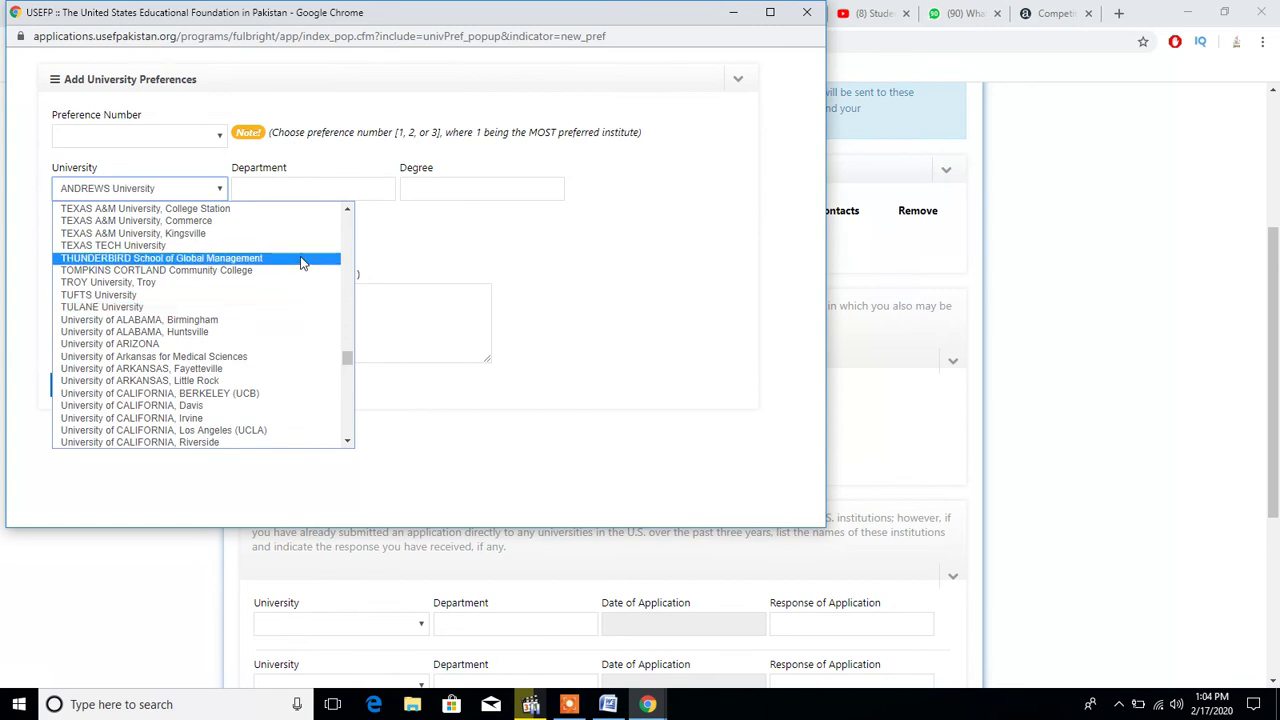
left_click(422, 238)
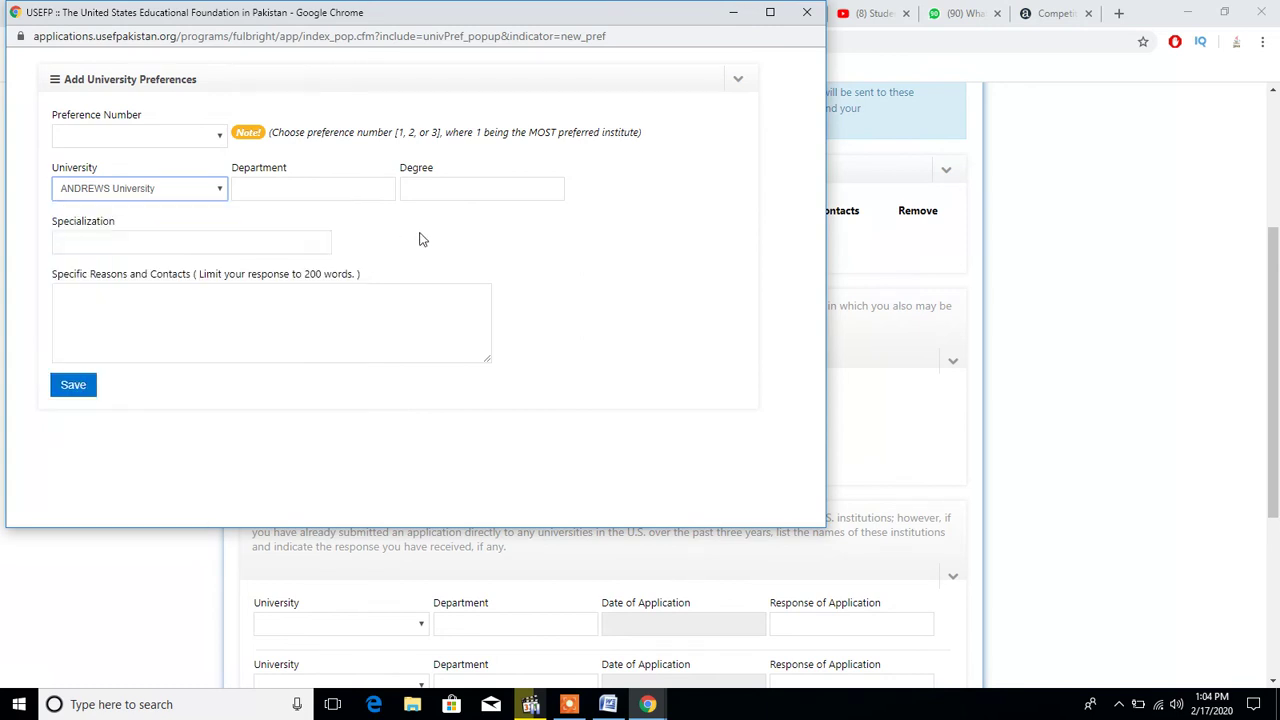
Check the Specialization and Specific Reasons and Contacts fields, and close the university preference form without saving
left_click(231, 248)
left_click(250, 325)
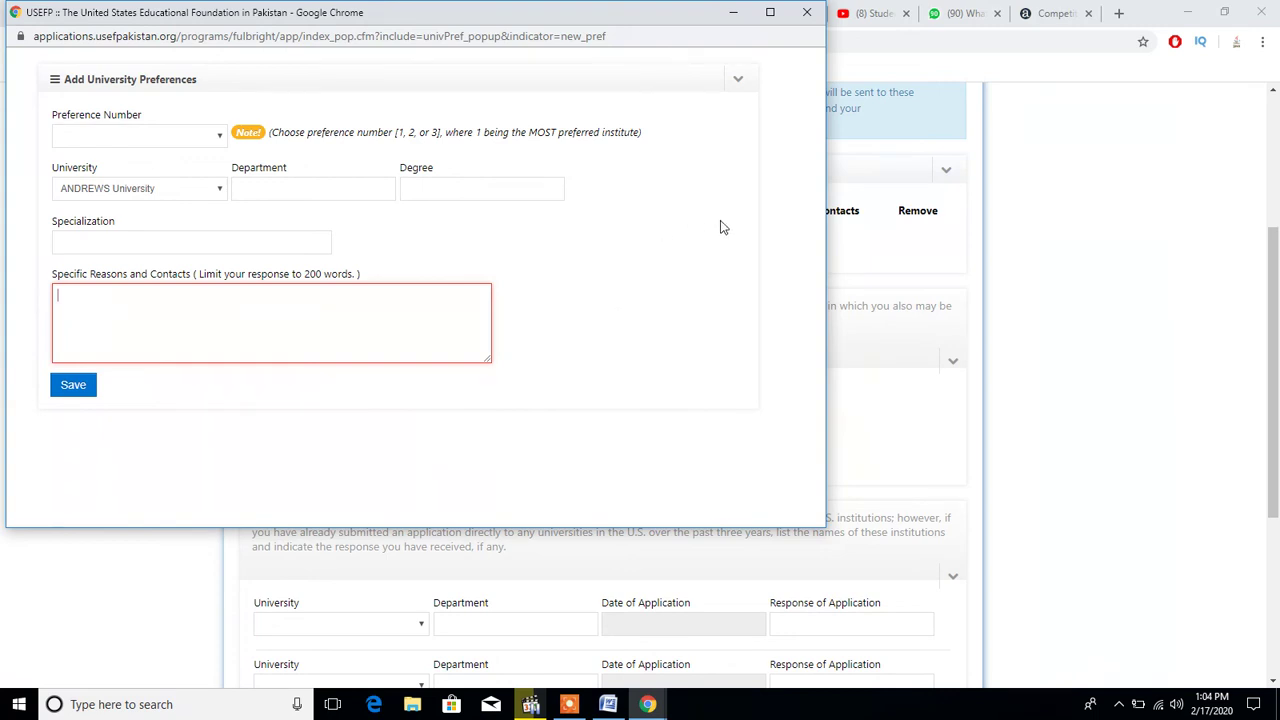
left_click(807, 12)
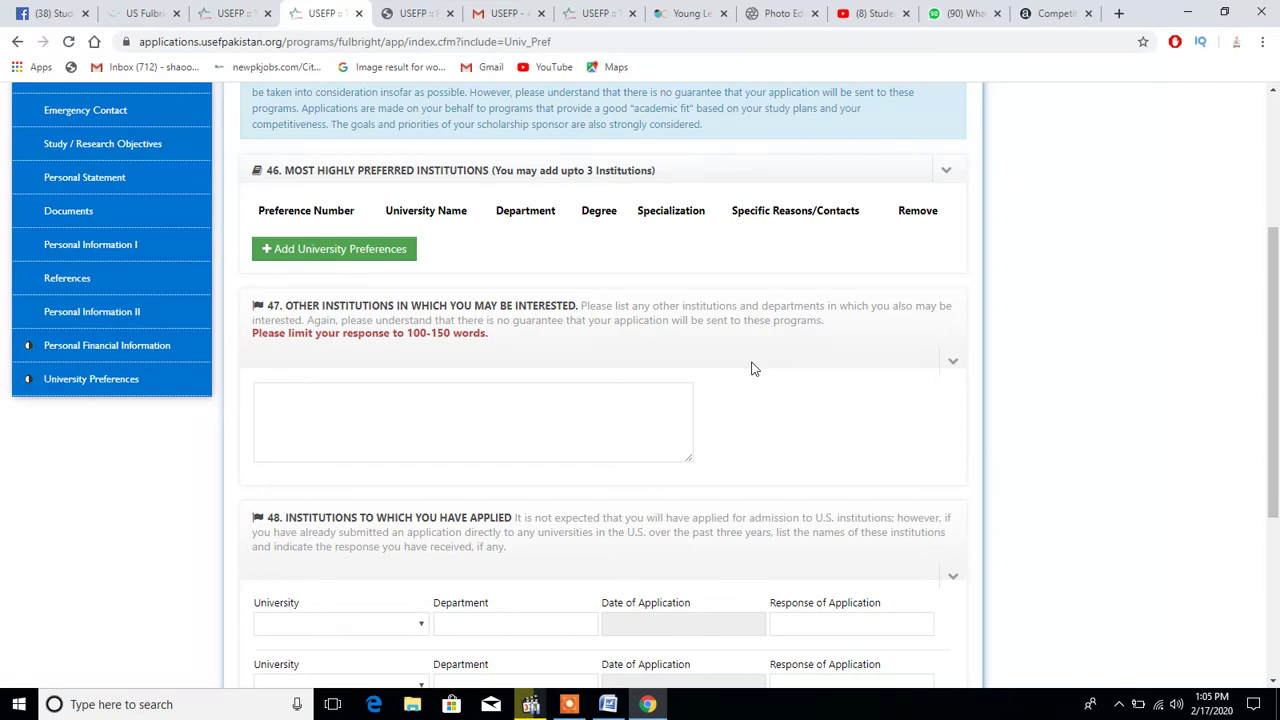
Review the questions on other institutions of interest and institutions already applied to in the University Preferences section
left_click(551, 409)
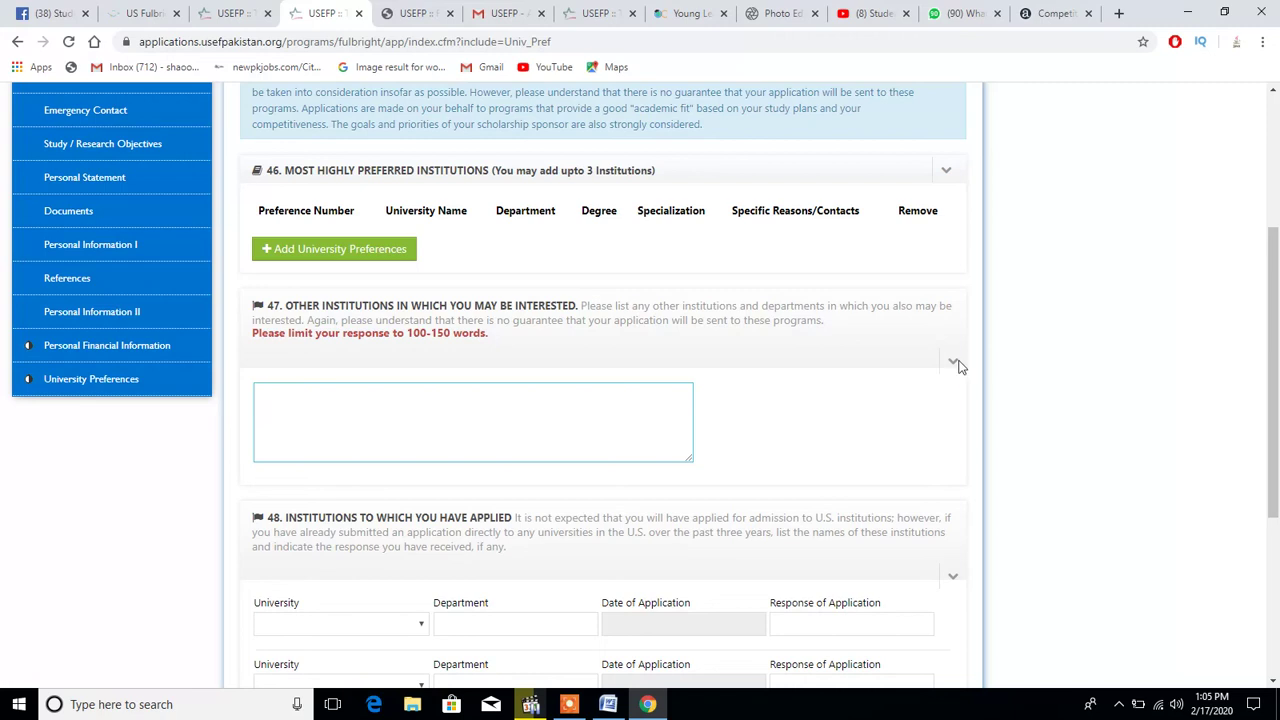
mouse_move(1275, 315)
left_mouse_down()
mouse_move(1278, 433)
mouse_move(1278, 333)
left_mouse_up()
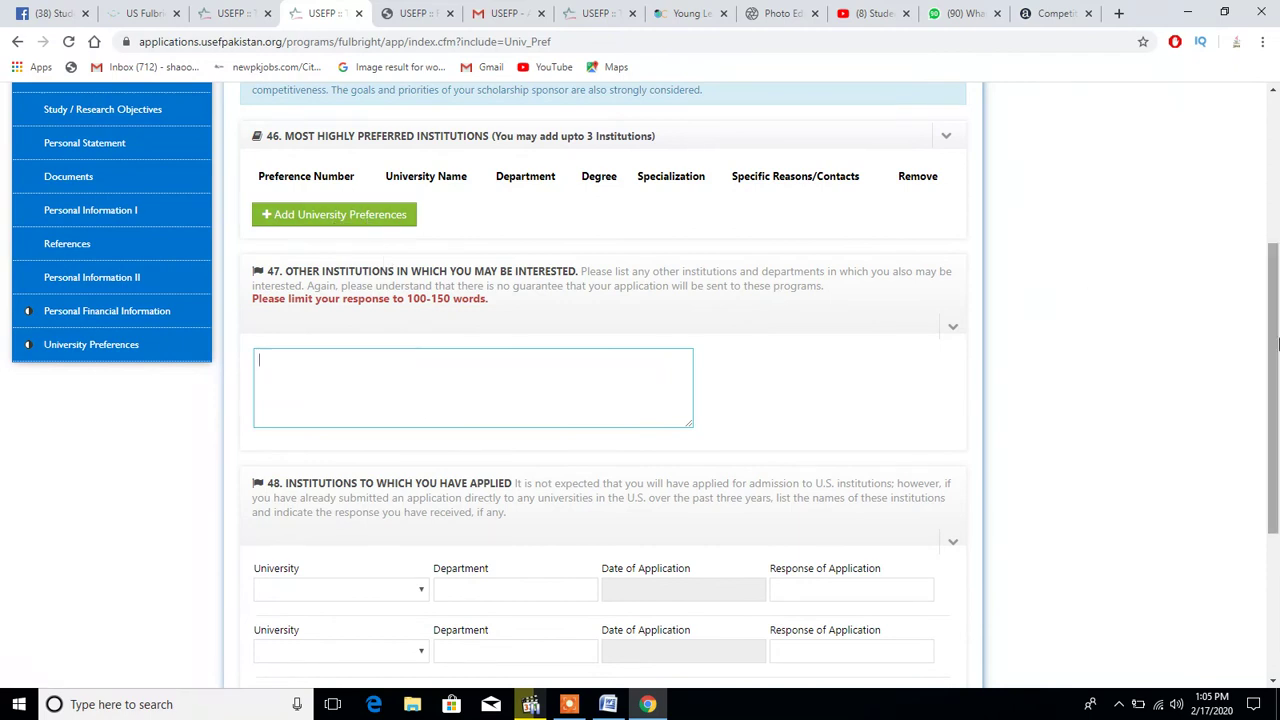
left_click_drag(1277, 334, 1277, 445)
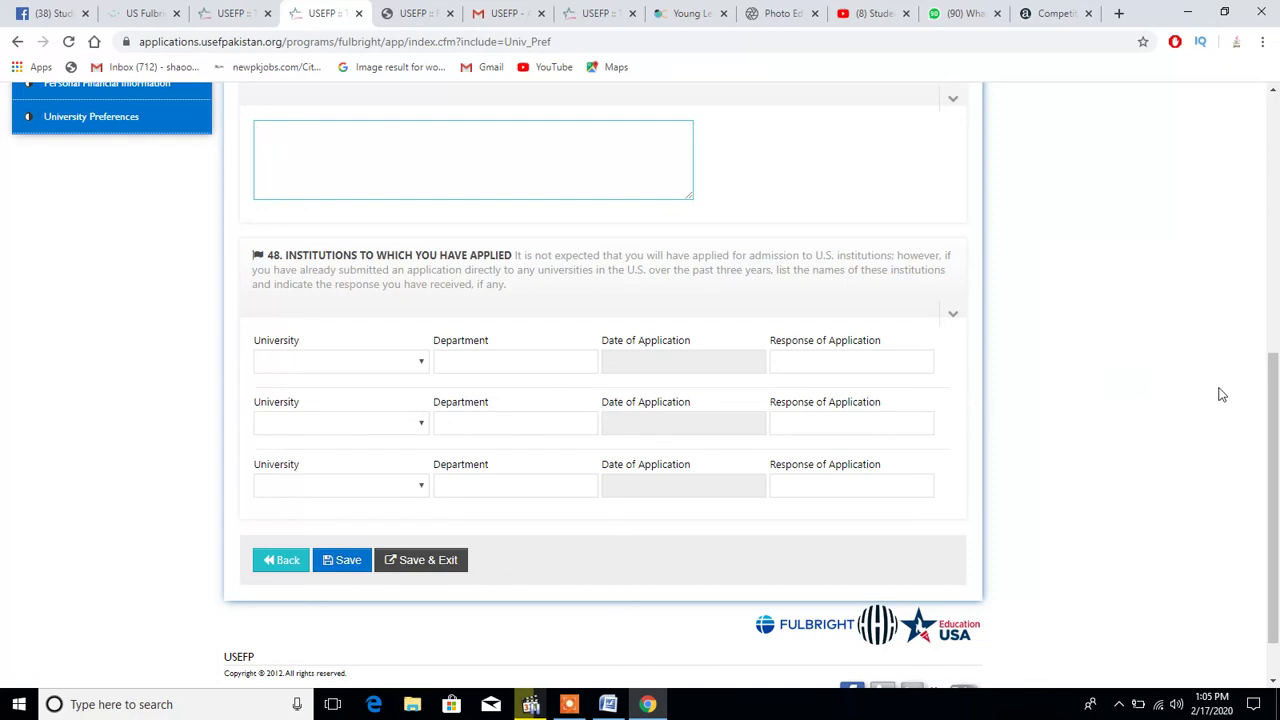
left_click_drag(1277, 450, 1277, 178)
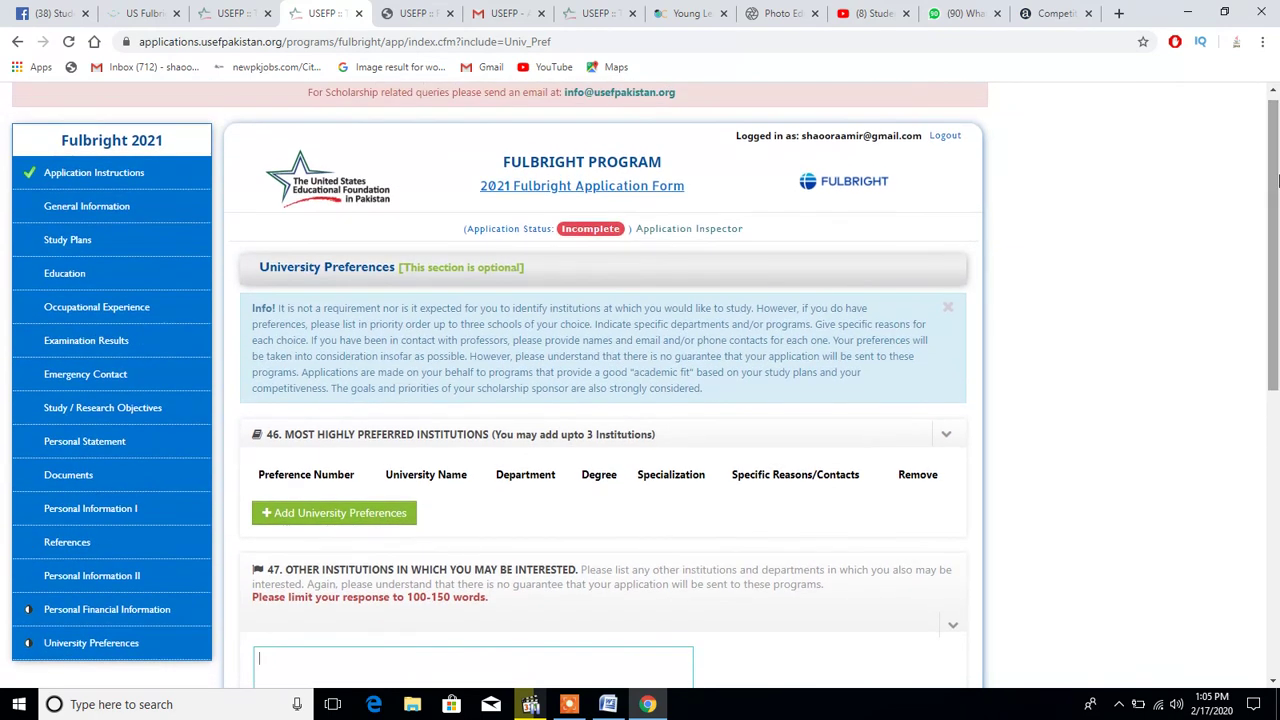